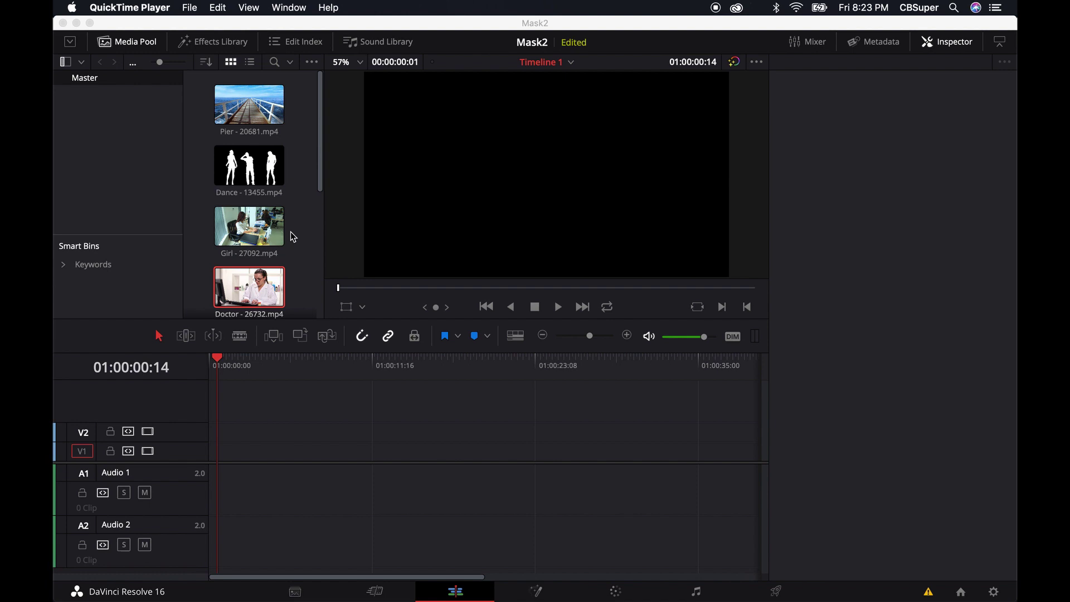
# Step: Stack Doctor - 26732.mp4 on V2 above Girl - 27092.mp4, trim it to end with Girl, then open the Color page
pyautogui.moveTo(306, 214); pyautogui.dragTo(245, 460)
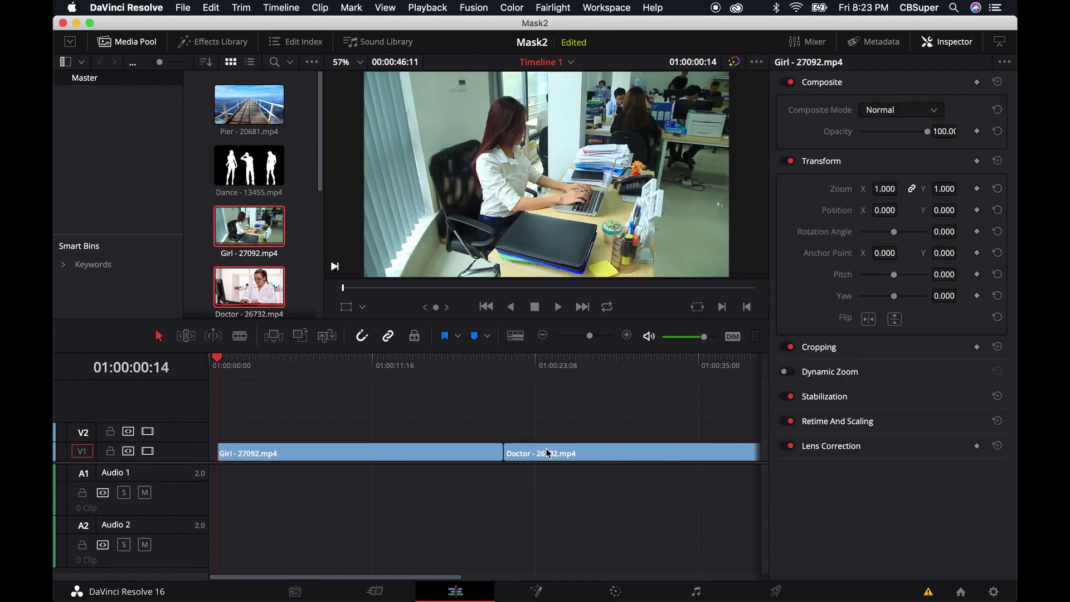
pyautogui.moveTo(538, 452); pyautogui.dragTo(237, 454)
pyautogui.moveTo(560, 433); pyautogui.dragTo(494, 432)
pyautogui.click(615, 591)
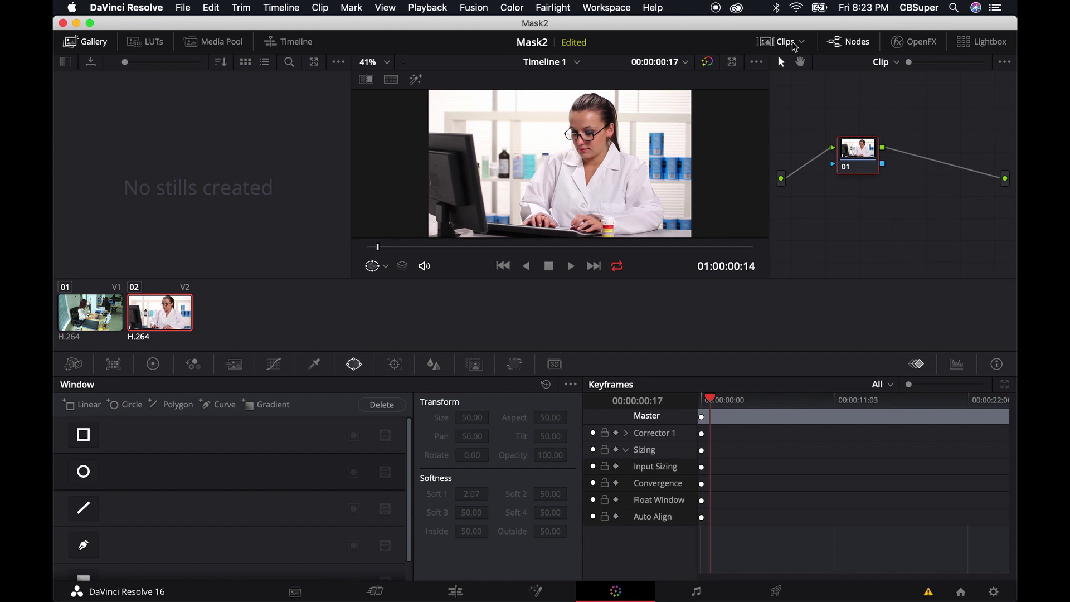
# Step: Toggle the clip thumbnails, node graph and scopes panels off and on, ending in the Keyframes view
pyautogui.click(779, 44)
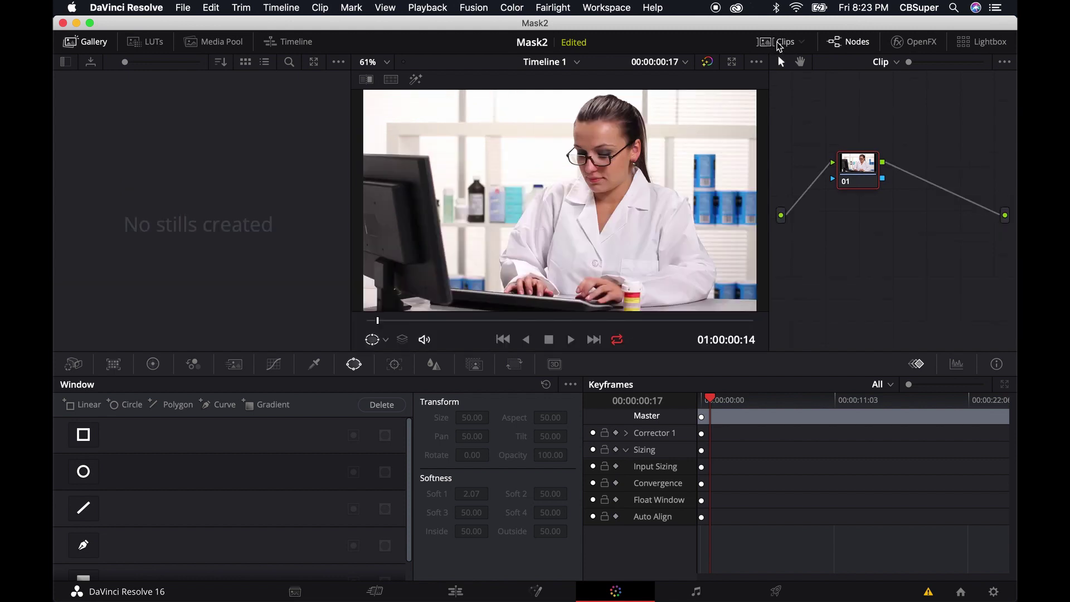
pyautogui.click(770, 45)
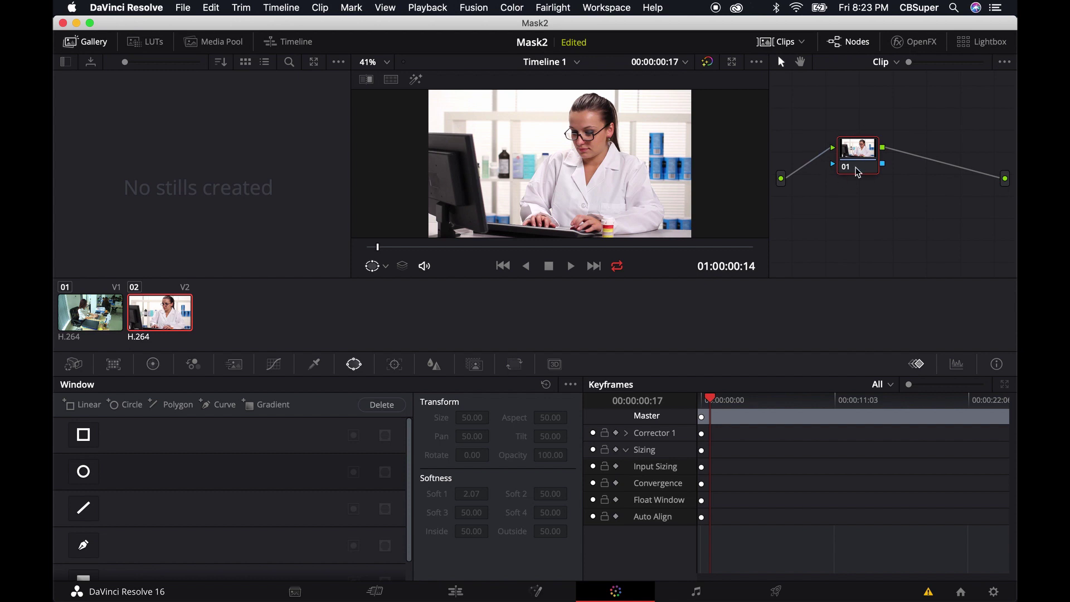
pyautogui.click(846, 47)
pyautogui.click(848, 44)
pyautogui.click(956, 364)
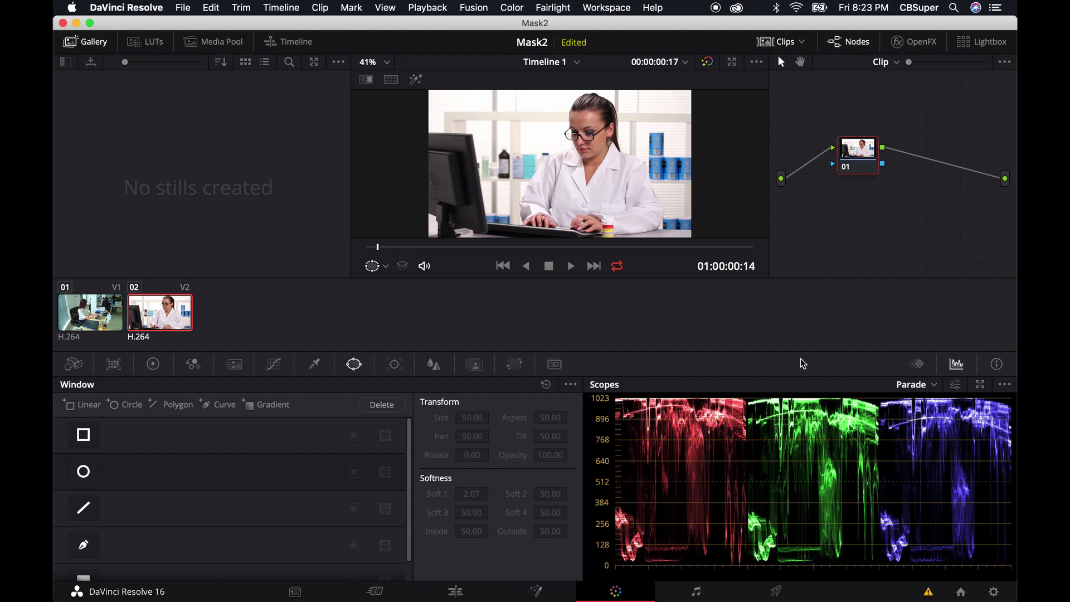
pyautogui.click(918, 366)
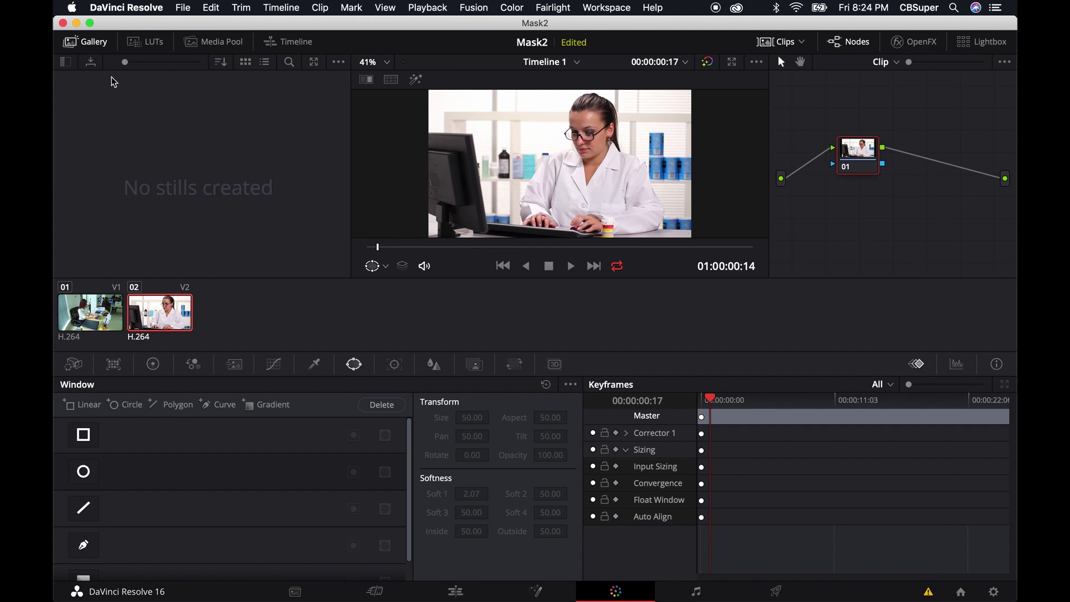
# Step: Close the Gallery, select clip 02 (the Doctor clip) and marquee-select its node 01
pyautogui.click(90, 46)
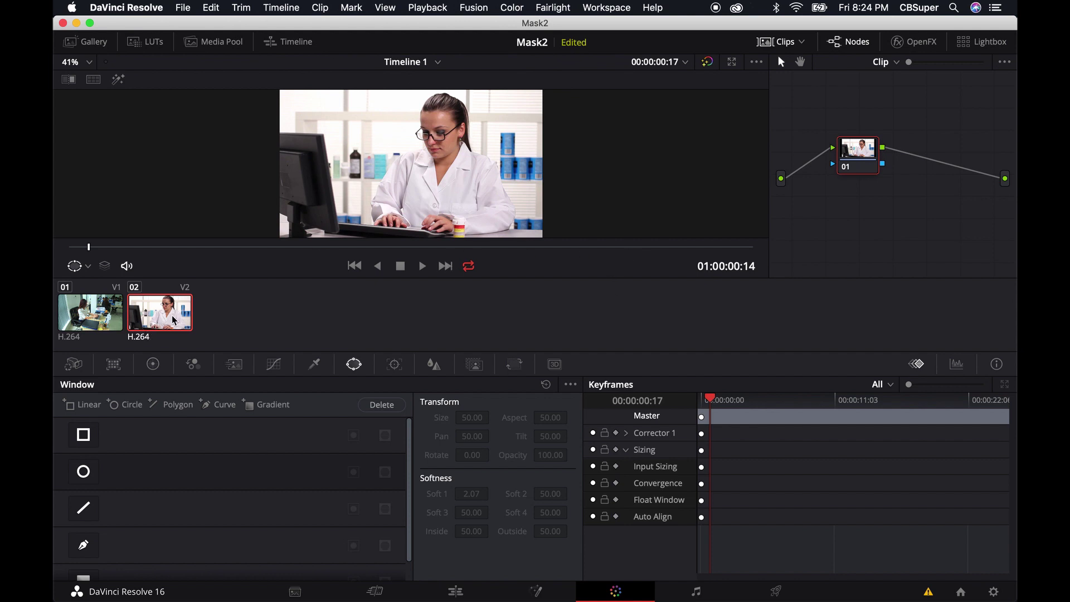
pyautogui.click(101, 319)
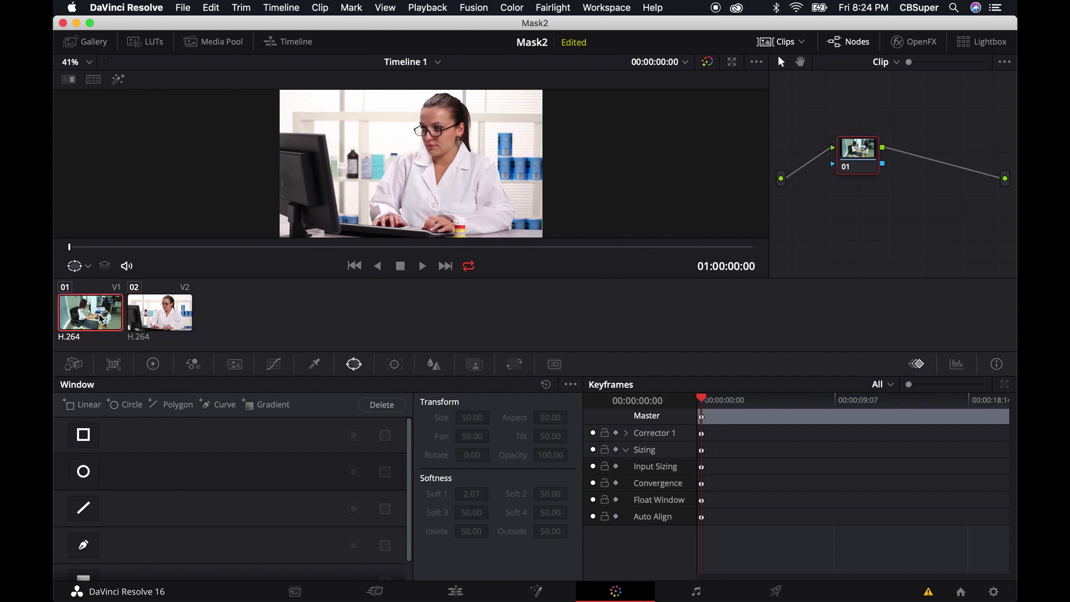
pyautogui.click(156, 317)
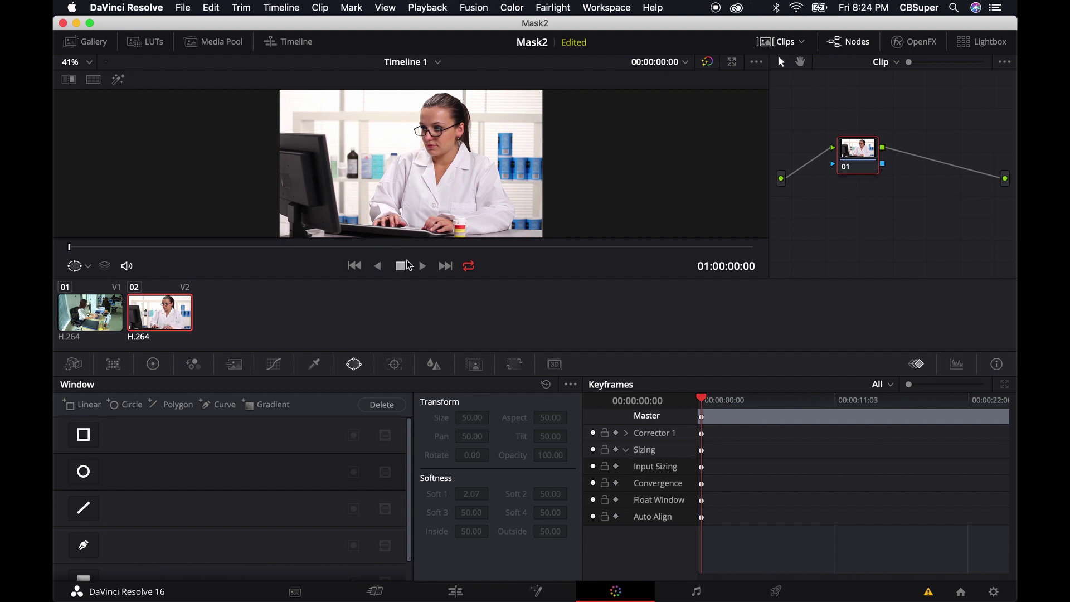
pyautogui.moveTo(854, 154); pyautogui.dragTo(845, 155)
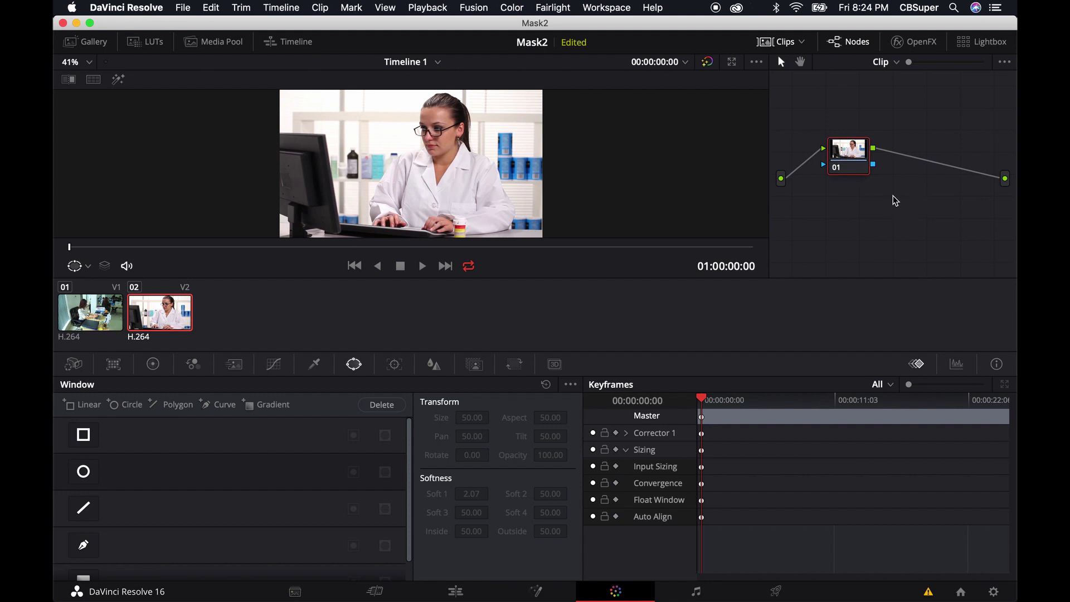
pyautogui.moveTo(908, 202); pyautogui.dragTo(819, 126)
# Step: Delete node 01, then undo to bring it back
pyautogui.press('Delete')
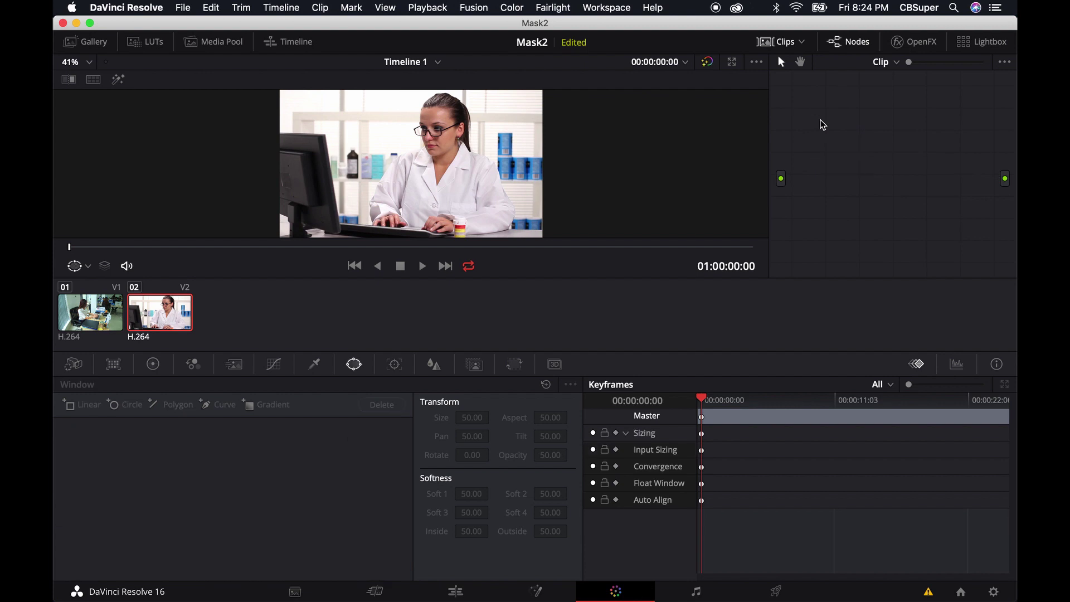
pyautogui.press('super+z')
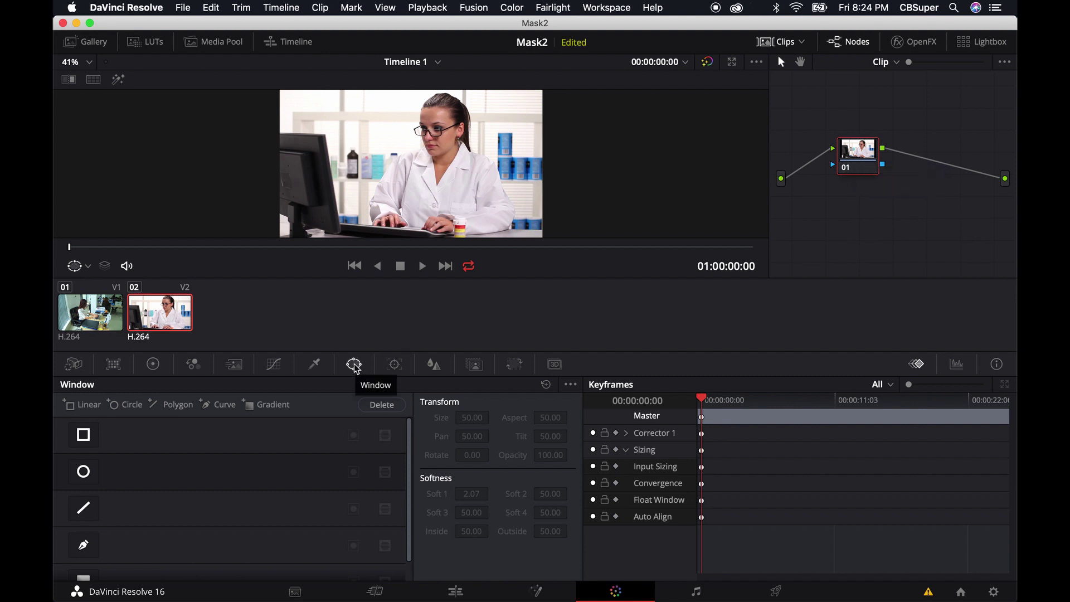
# Step: Add a Circle window, centre it on the doctor's face and soften its edge to 4.91
pyautogui.click(83, 473)
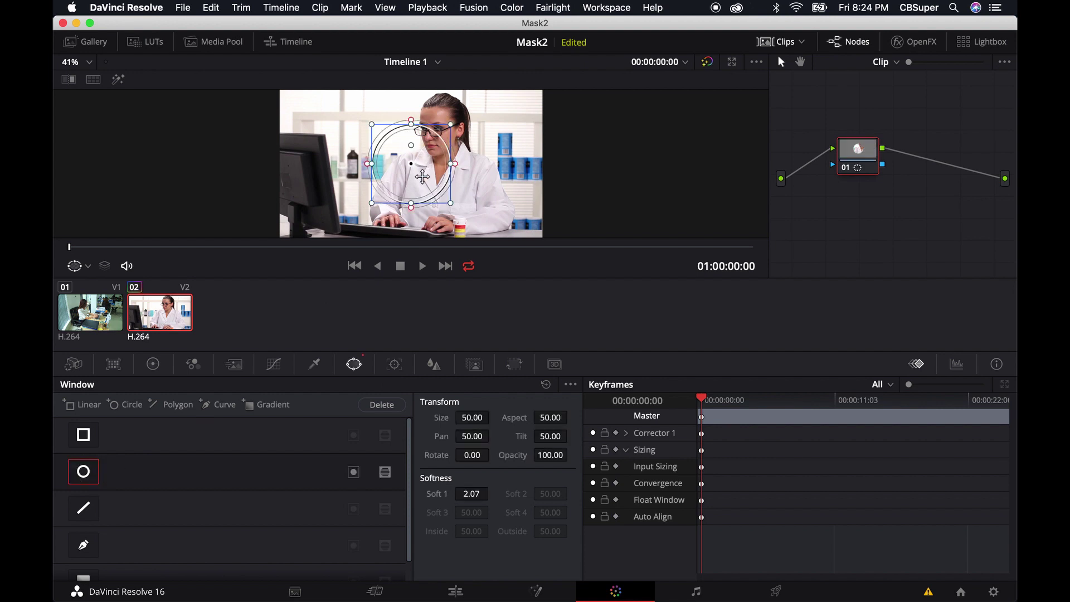
pyautogui.moveTo(413, 166); pyautogui.dragTo(436, 133)
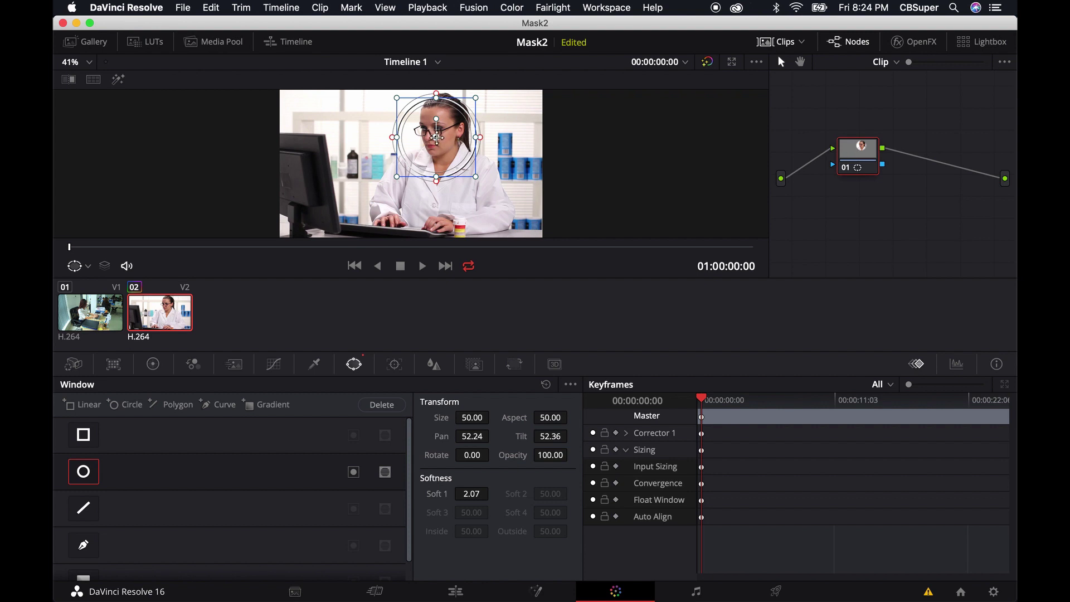
pyautogui.moveTo(480, 137); pyautogui.dragTo(488, 139)
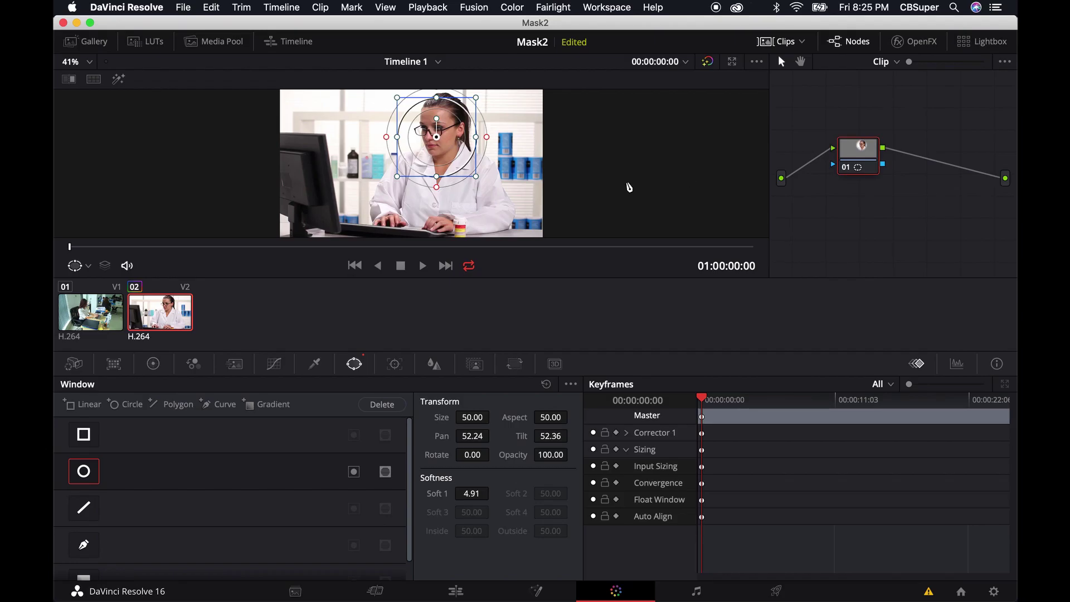
# Step: Add an Alpha Output to the node graph and connect node 01's key output to it
pyautogui.rightClick(919, 184)
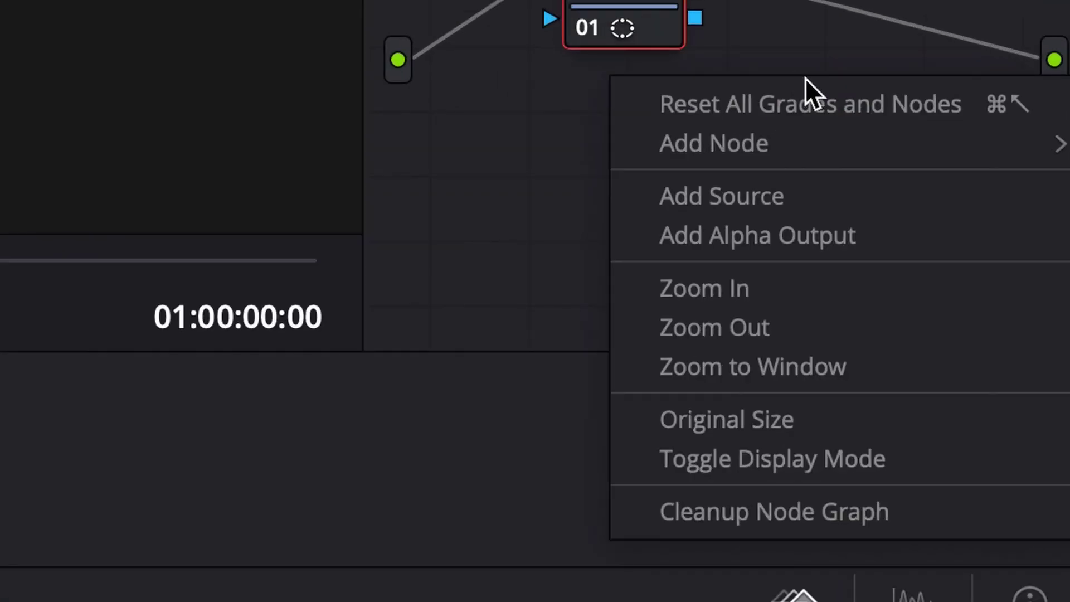
pyautogui.click(718, 237)
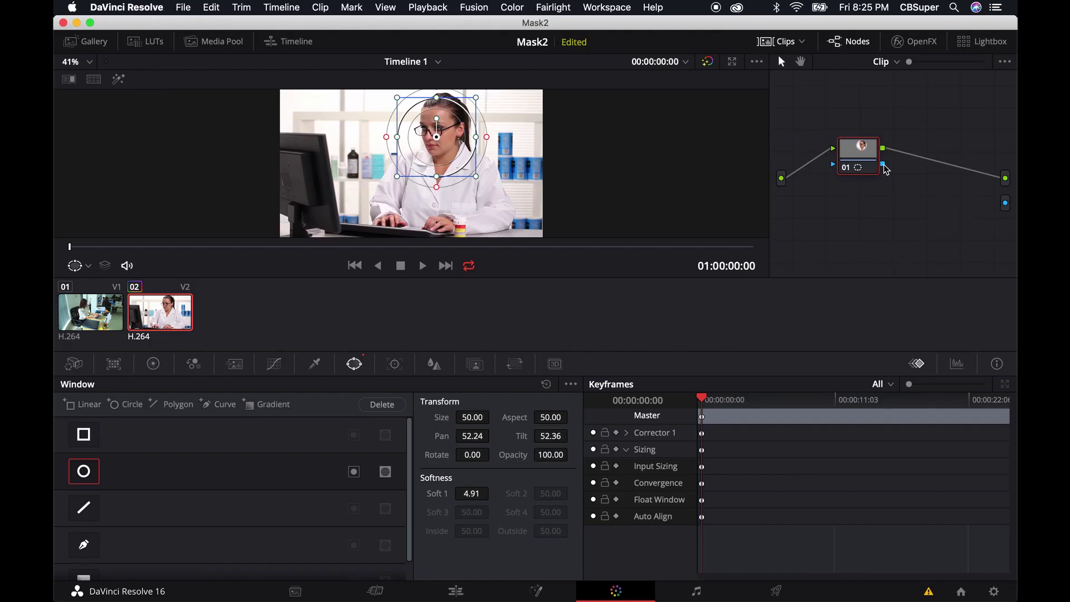
pyautogui.moveTo(883, 165); pyautogui.dragTo(1005, 203)
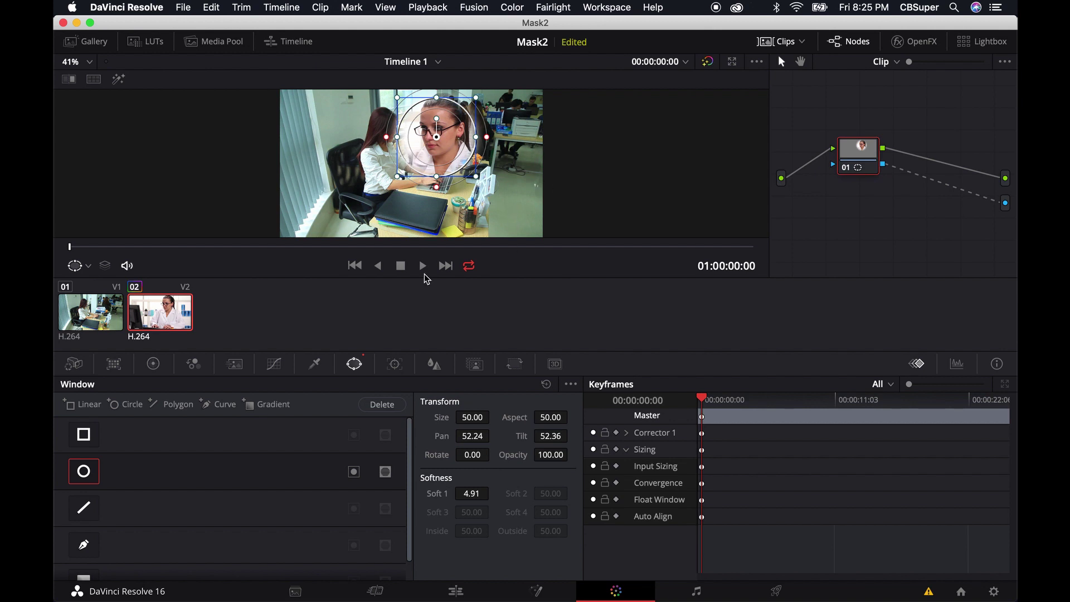
# Step: Toggle the window's Invert on and off, then scrub ahead and back to the first frame
pyautogui.click(355, 473)
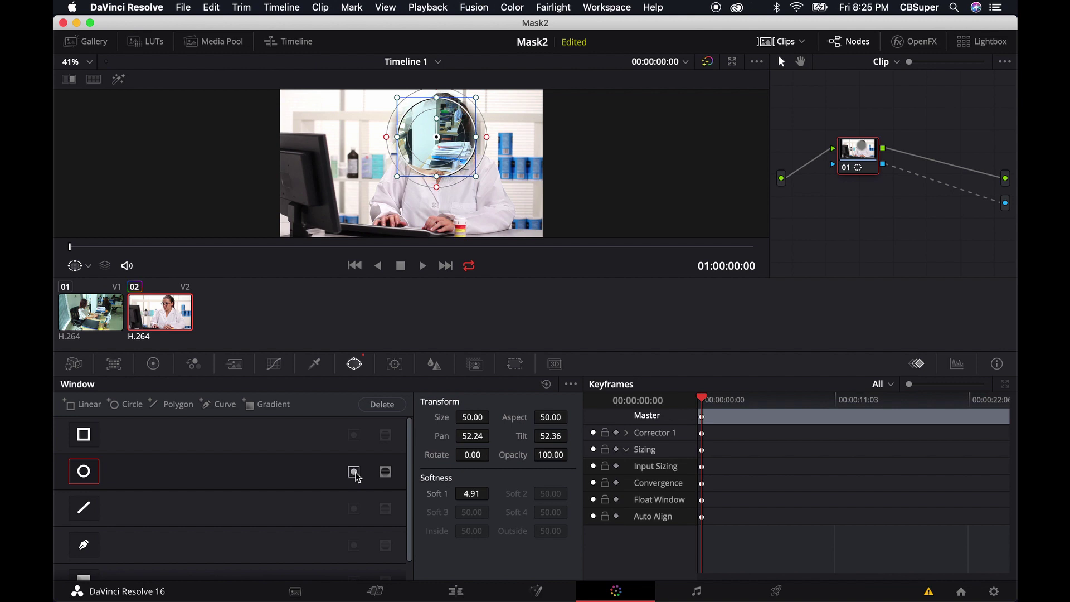
pyautogui.click(355, 473)
pyautogui.click(751, 400)
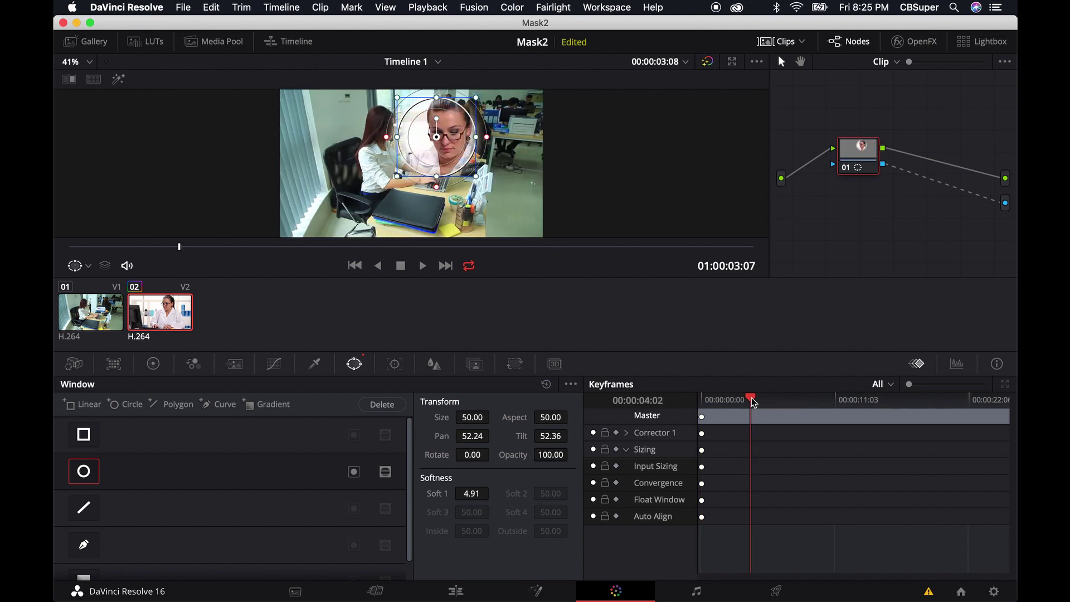
pyautogui.moveTo(753, 399); pyautogui.dragTo(677, 401)
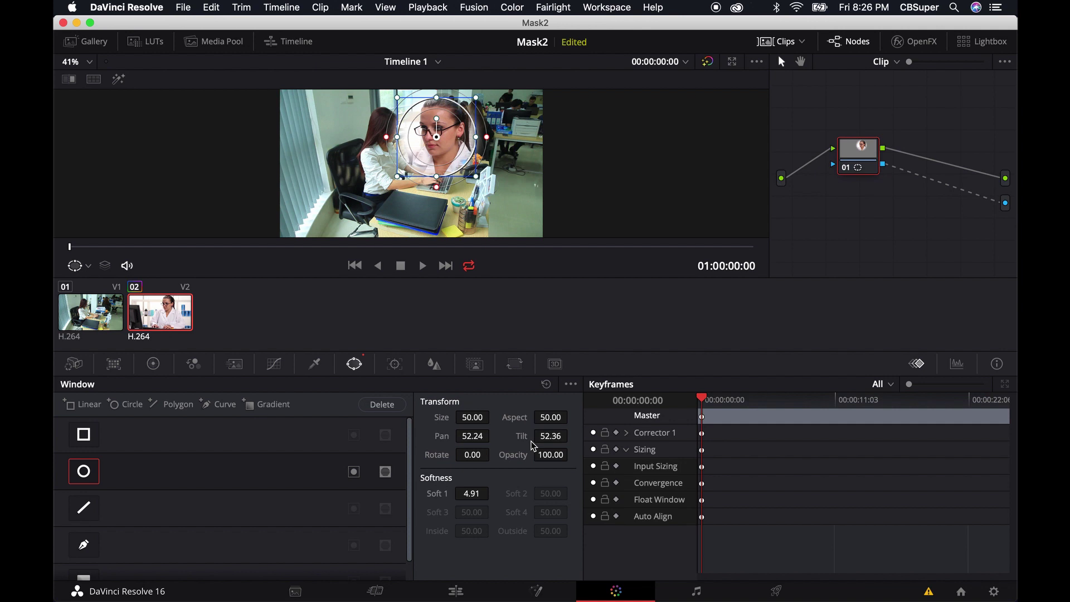
# Step: Set the window's Soft 1 to 5.29, Rotate to 7.75 and Opacity to 100
pyautogui.moveTo(437, 495); pyautogui.dragTo(451, 496)
pyautogui.moveTo(439, 457); pyautogui.dragTo(385, 456)
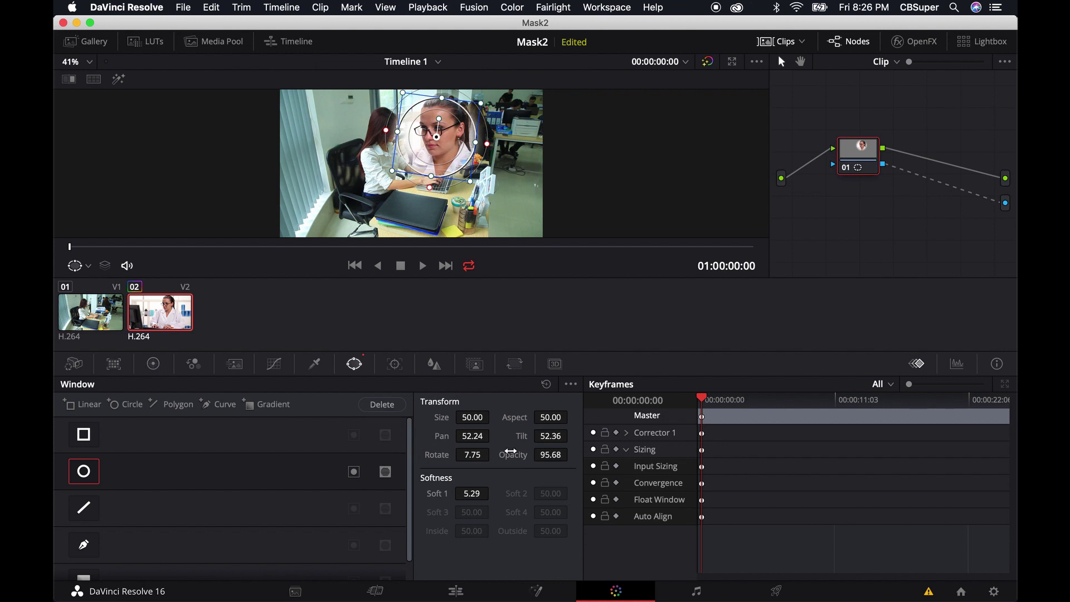
pyautogui.moveTo(517, 453); pyautogui.dragTo(705, 458)
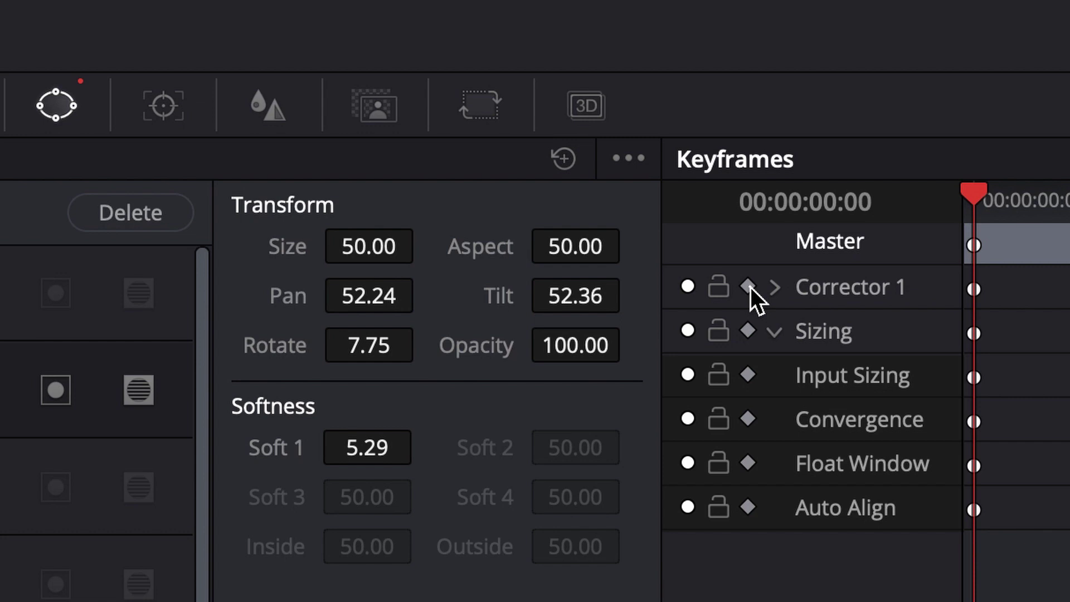
# Step: Keyframe Corrector 1 at the start and at 00:00:08:21 with the circle on the woman's head
pyautogui.click(617, 434)
pyautogui.moveTo(880, 279); pyautogui.dragTo(1069, 266)
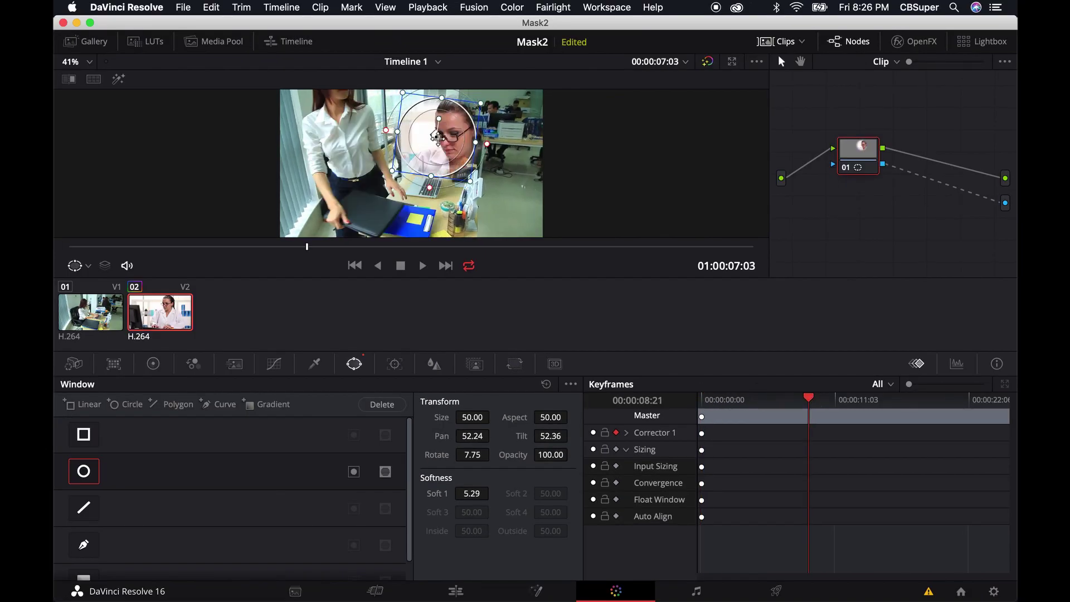
pyautogui.moveTo(439, 136); pyautogui.dragTo(340, 104)
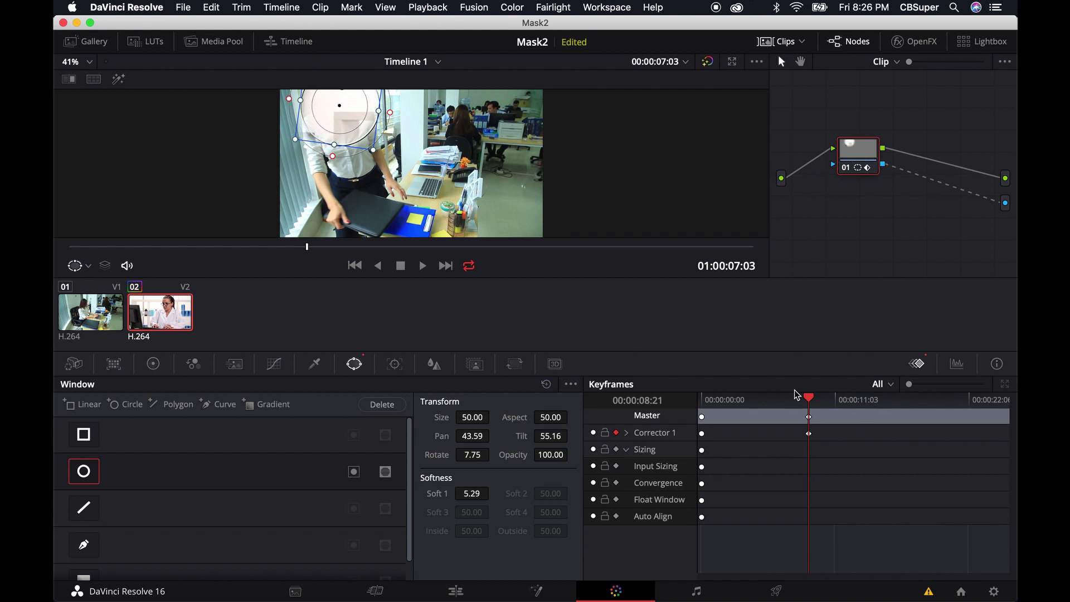
pyautogui.moveTo(809, 399); pyautogui.dragTo(727, 401)
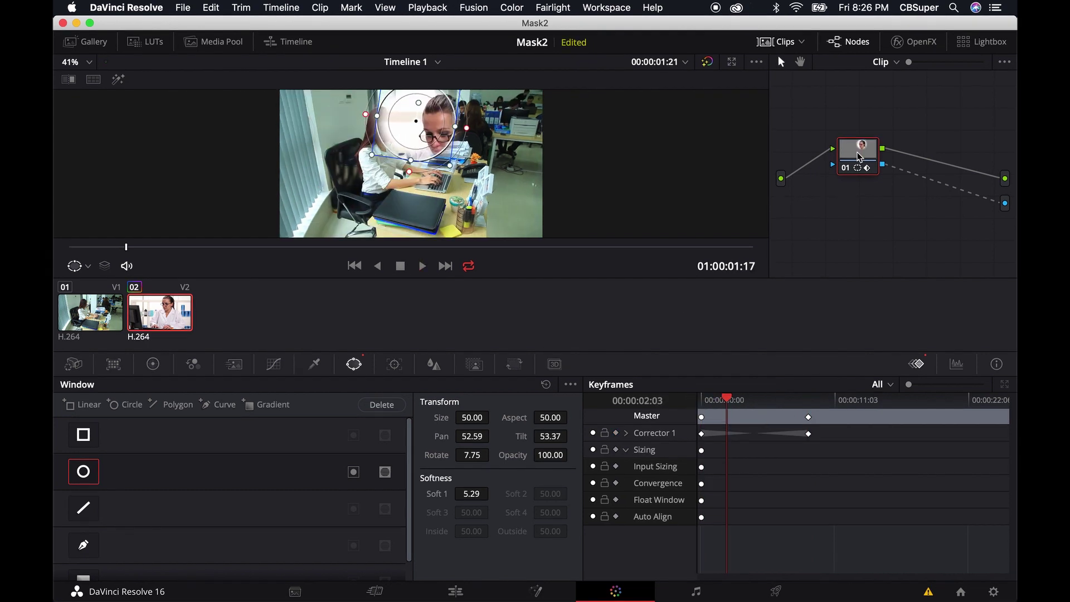
# Step: Delete the graded node, undo the deletion, and nudge node 01 slightly left
pyautogui.press('Delete')
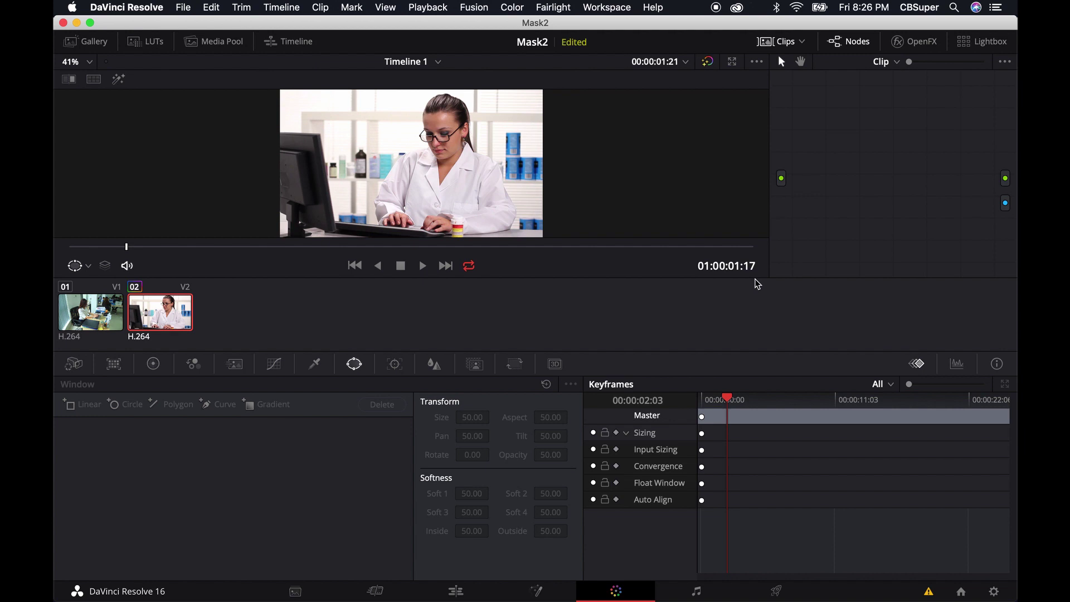
pyautogui.press('super+z')
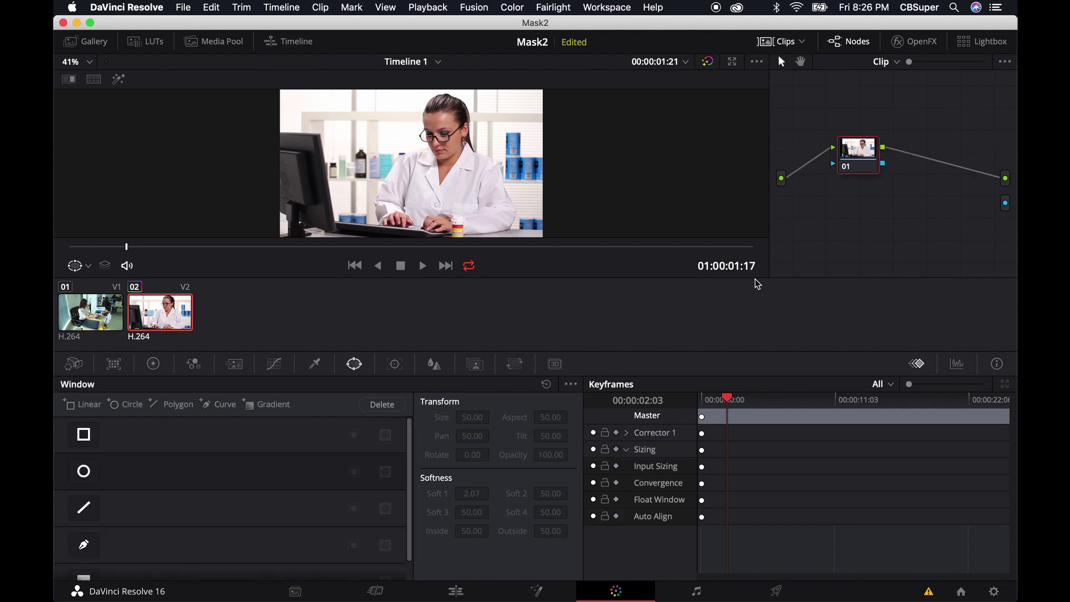
pyautogui.moveTo(841, 159); pyautogui.dragTo(830, 159)
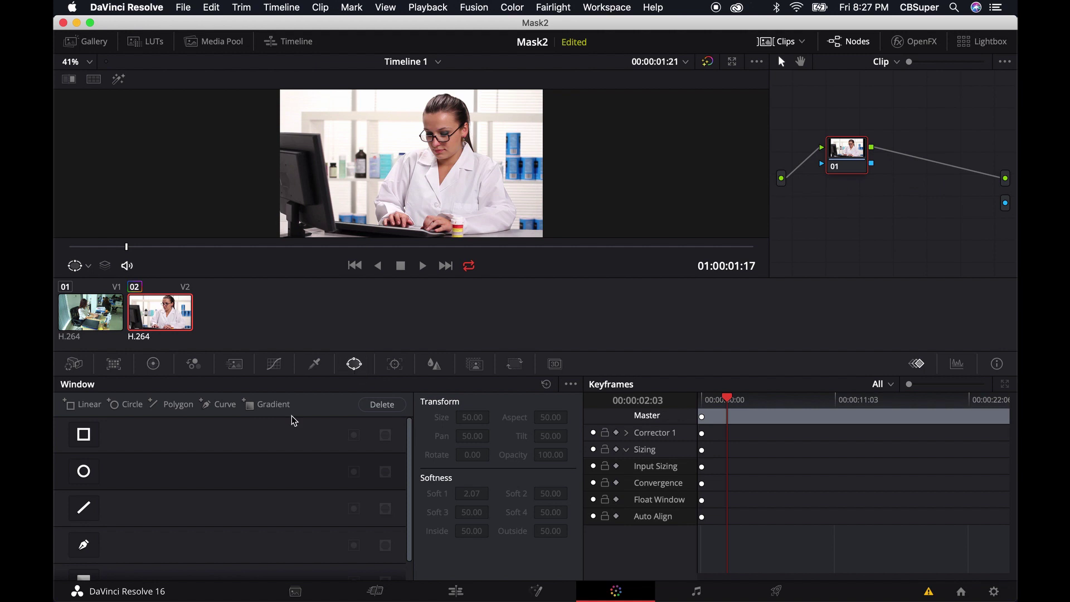
# Step: Draw a closed six-point Curve window around the doctor's face and lift the luma curve's midtones
pyautogui.click(85, 545)
pyautogui.click(419, 99)
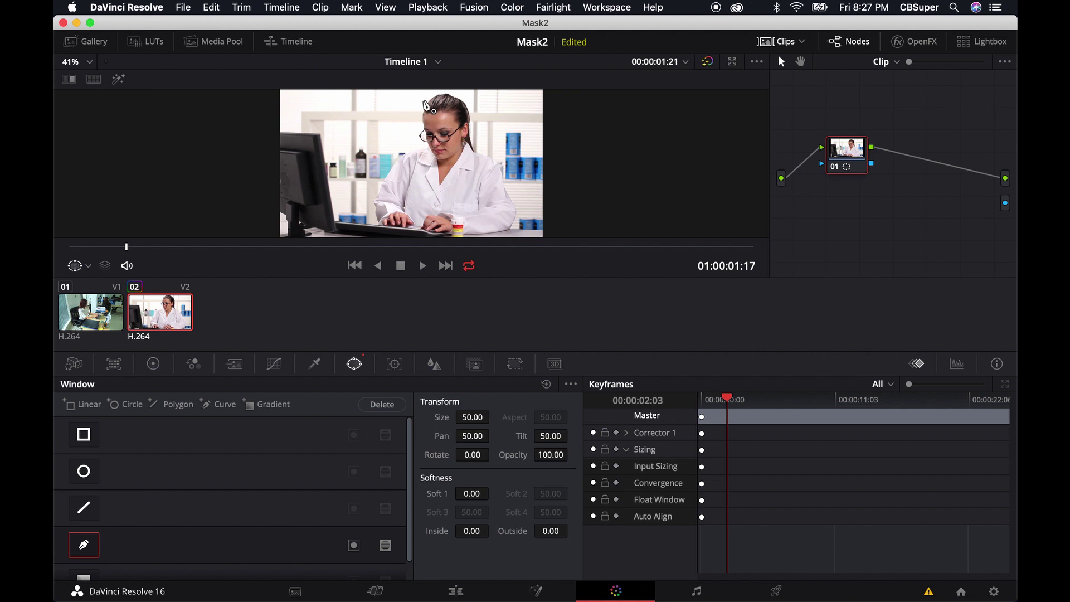
pyautogui.click(413, 140)
pyautogui.click(429, 156)
pyautogui.click(463, 158)
pyautogui.click(473, 124)
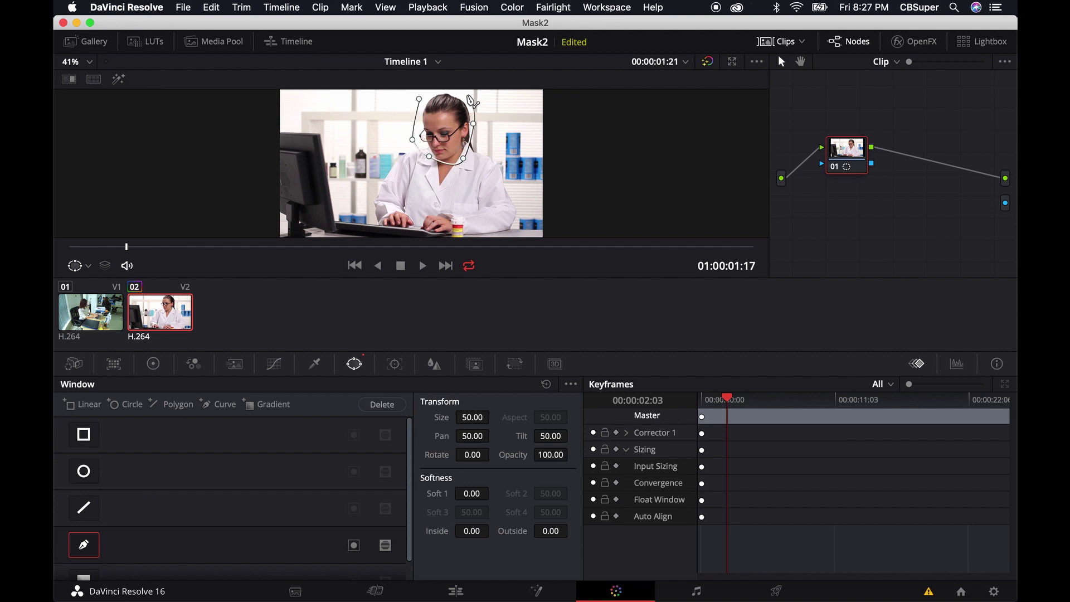
pyautogui.click(467, 95)
pyautogui.click(419, 99)
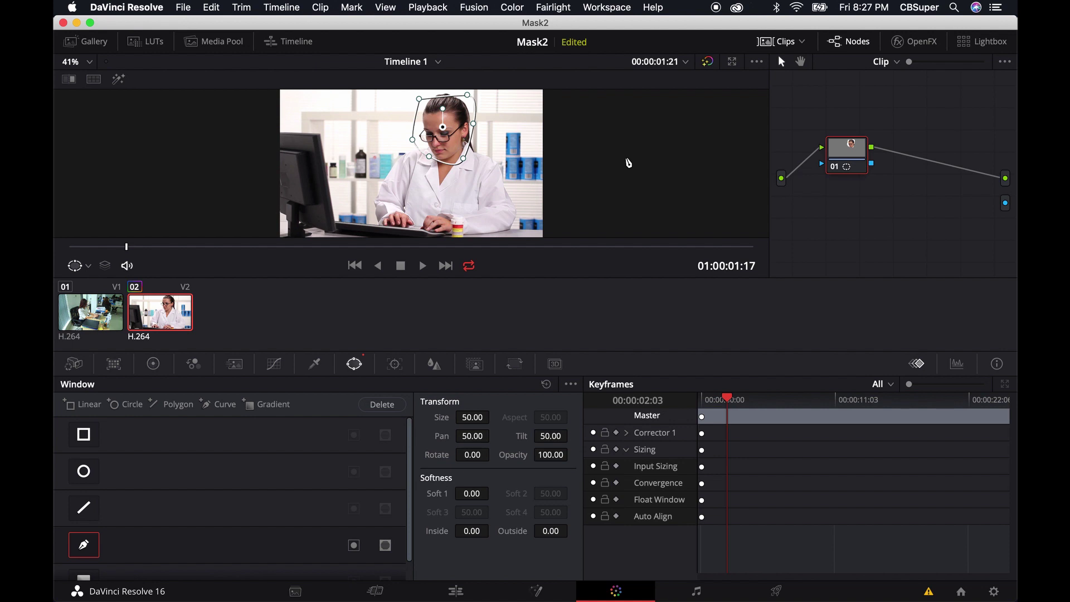
pyautogui.click(273, 368)
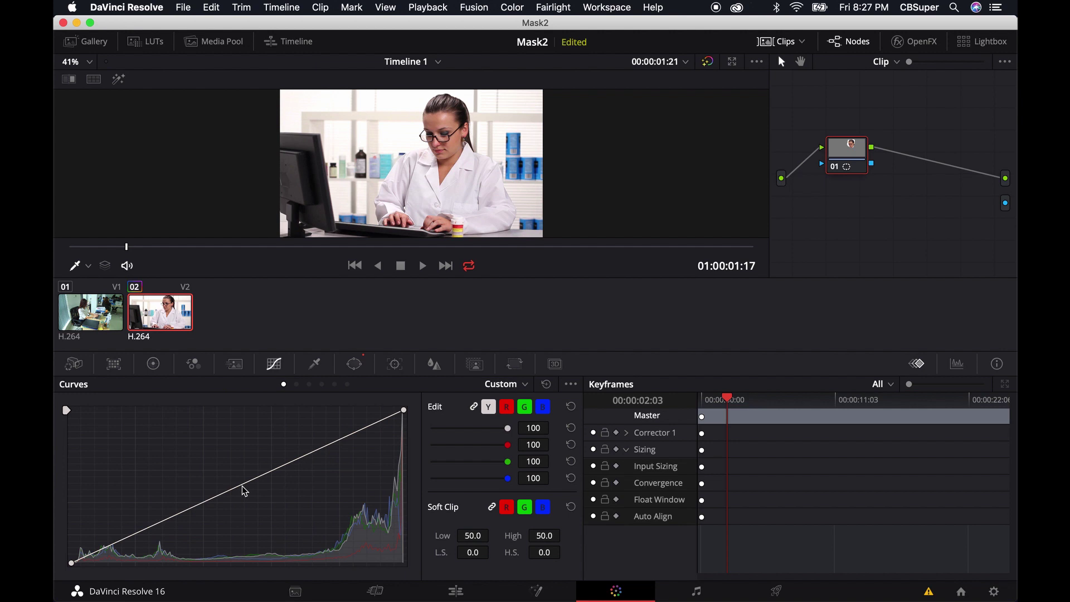
pyautogui.moveTo(242, 484); pyautogui.dragTo(238, 475)
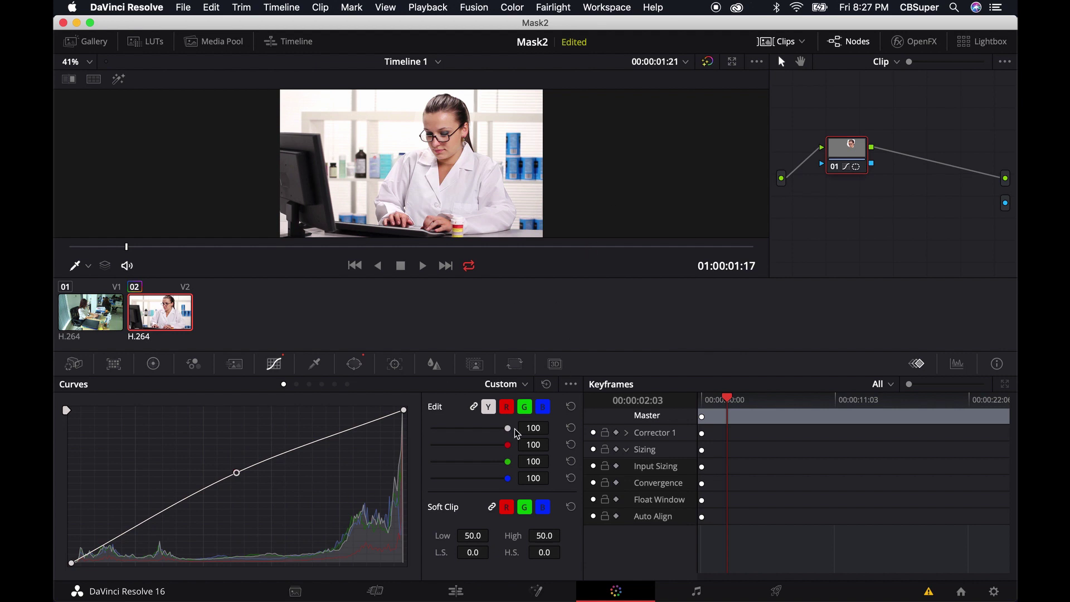
# Step: Keyframe the face mask position at the first frame and at 00:00:03:04
pyautogui.click(355, 364)
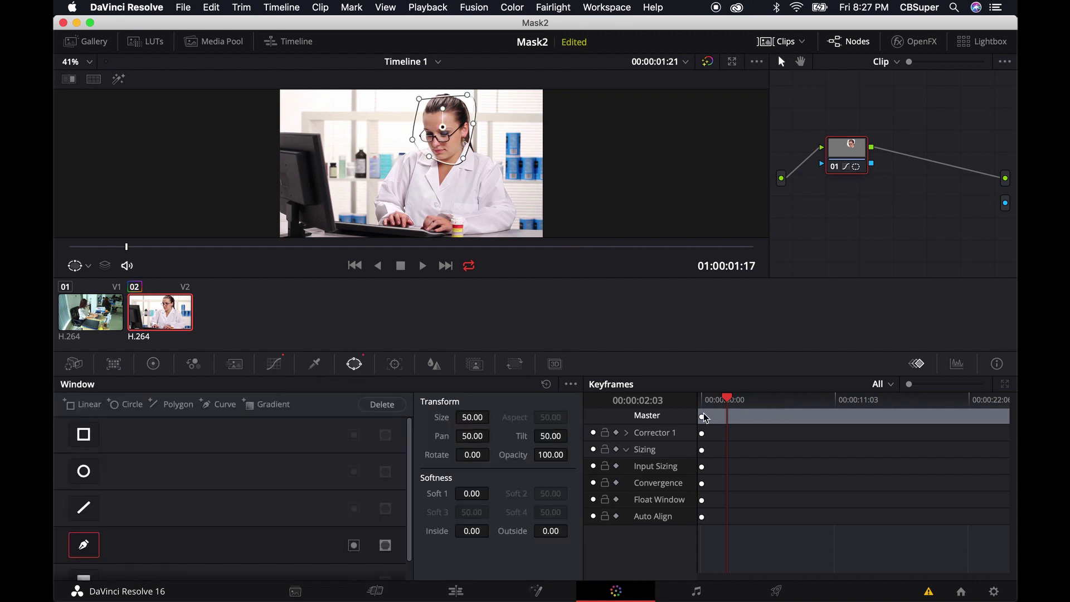
pyautogui.moveTo(729, 399); pyautogui.dragTo(684, 396)
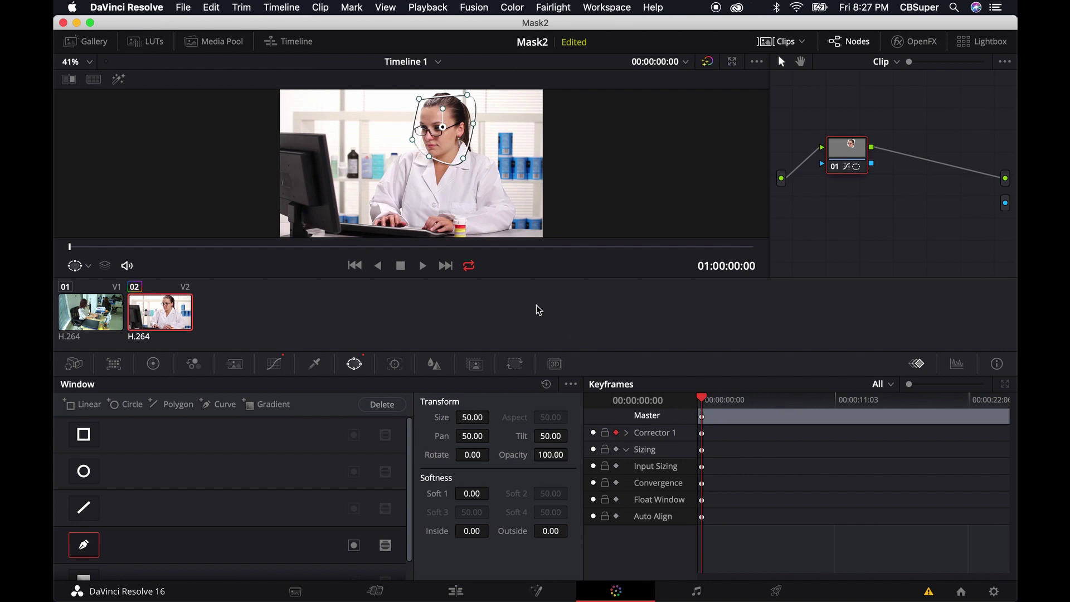
pyautogui.moveTo(443, 127); pyautogui.dragTo(442, 127)
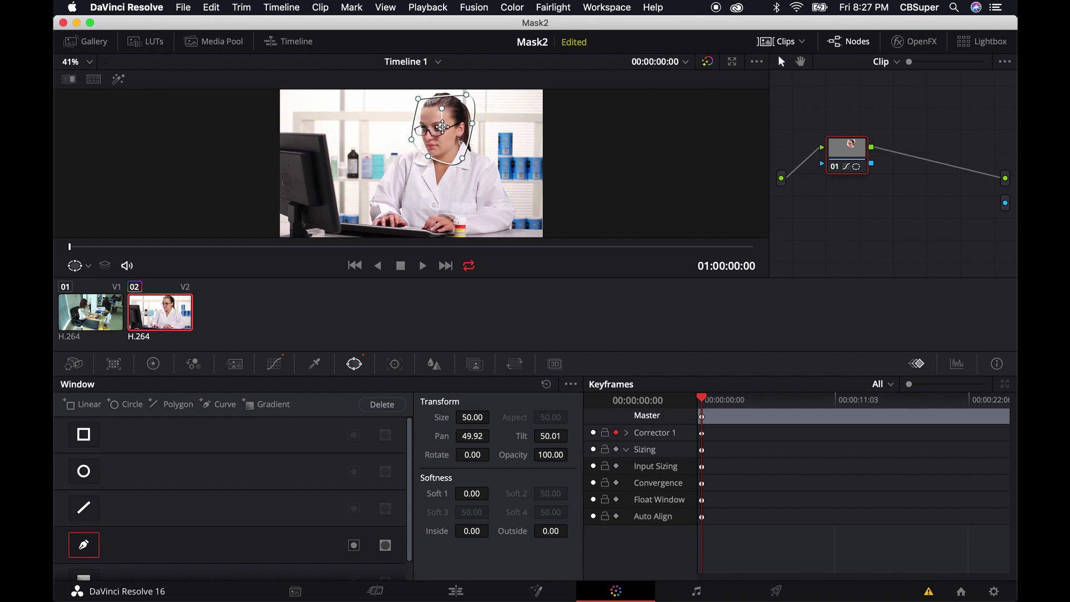
pyautogui.moveTo(707, 400); pyautogui.dragTo(741, 399)
pyautogui.moveTo(444, 129); pyautogui.dragTo(448, 127)
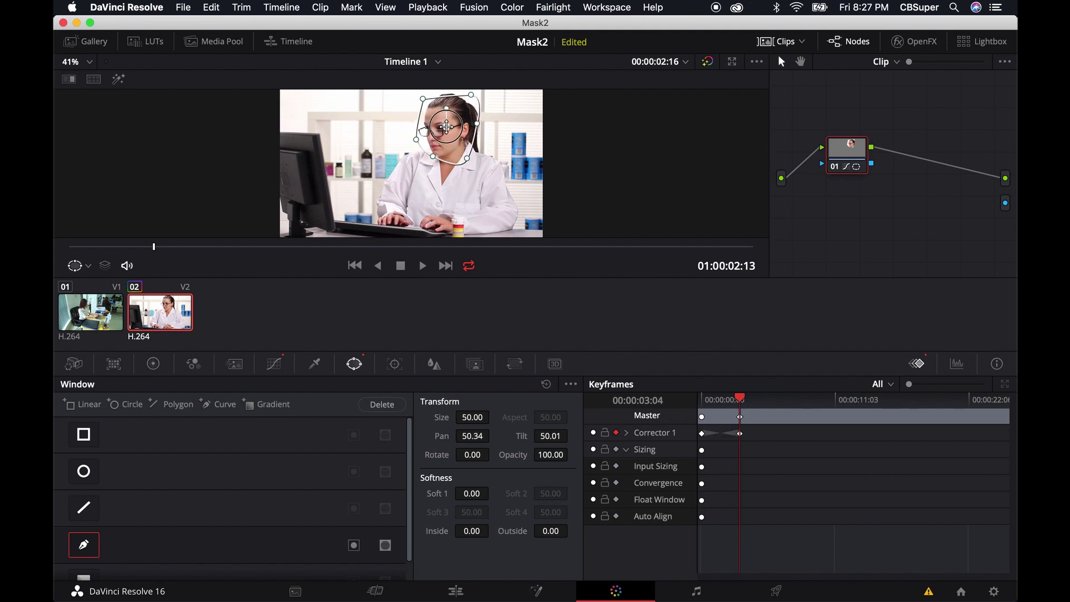
# Step: Move the mask to follow the head at 00:00:07:03 and 00:00:10:13
pyautogui.click(741, 400)
pyautogui.moveTo(740, 400); pyautogui.dragTo(787, 399)
pyautogui.moveTo(449, 128); pyautogui.dragTo(457, 122)
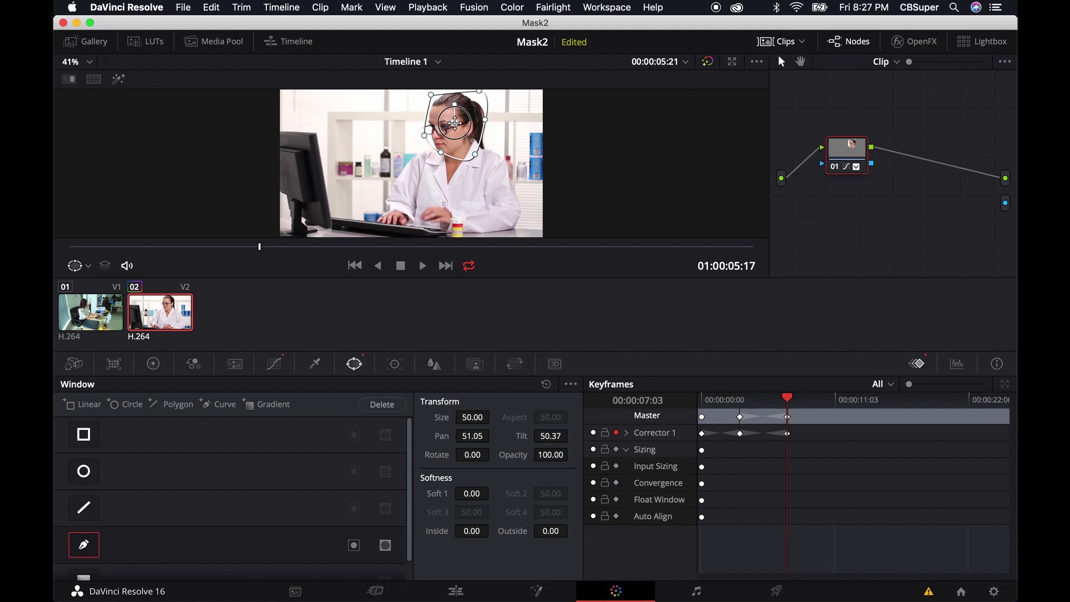
pyautogui.moveTo(794, 401); pyautogui.dragTo(829, 400)
pyautogui.moveTo(457, 121); pyautogui.dragTo(457, 120)
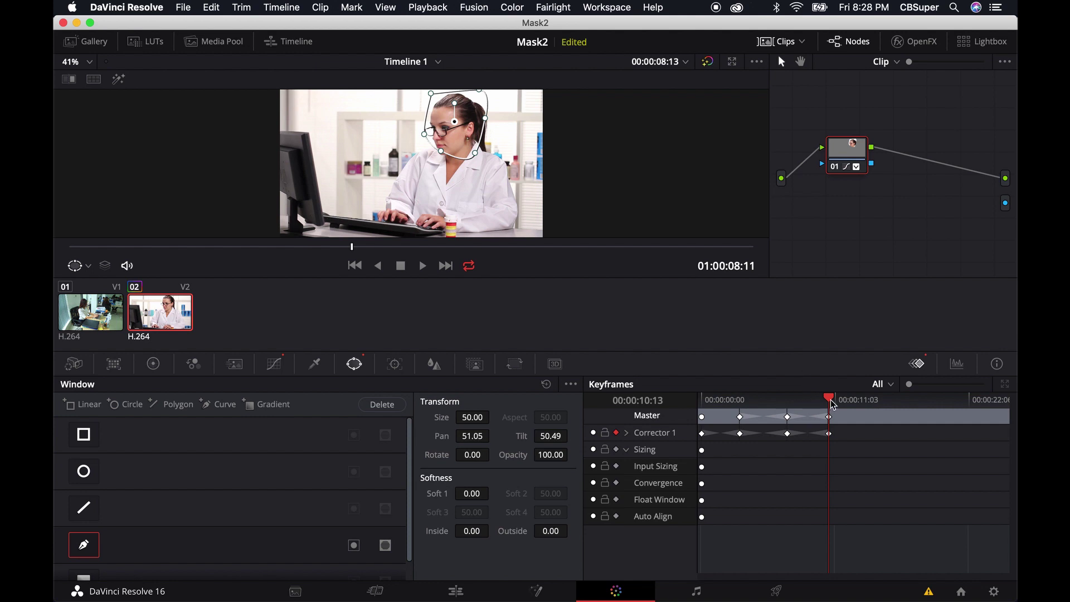
# Step: Reshape the mask to fit the face at 00:00:13:10 and 00:00:16:19
pyautogui.moveTo(830, 400); pyautogui.dragTo(863, 400)
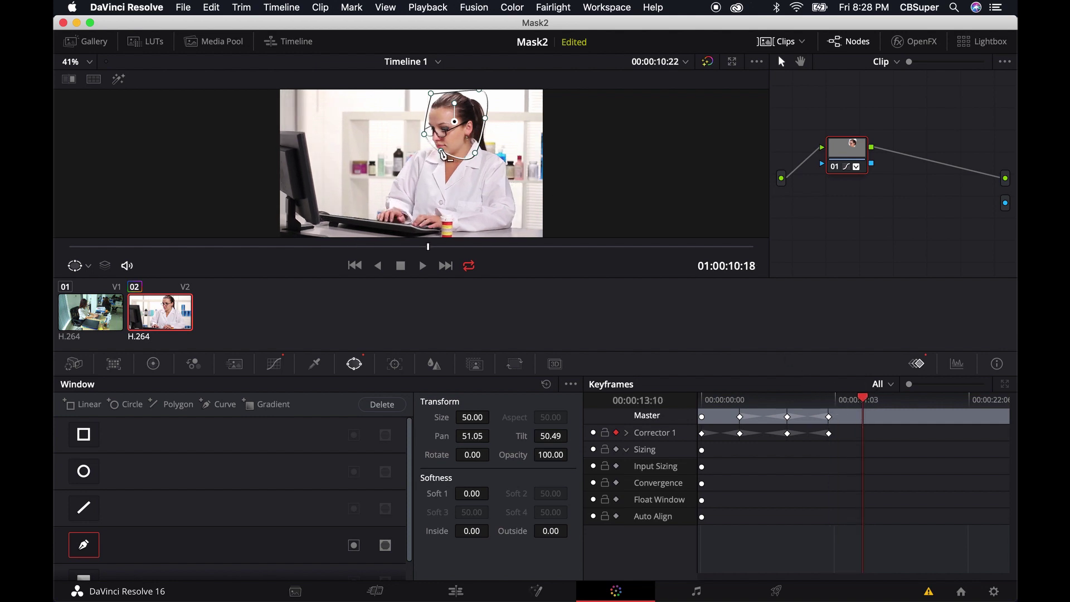
pyautogui.moveTo(444, 155)
pyautogui.mouseDown()
pyautogui.moveTo(426, 159)
pyautogui.moveTo(439, 158)
pyautogui.mouseUp()
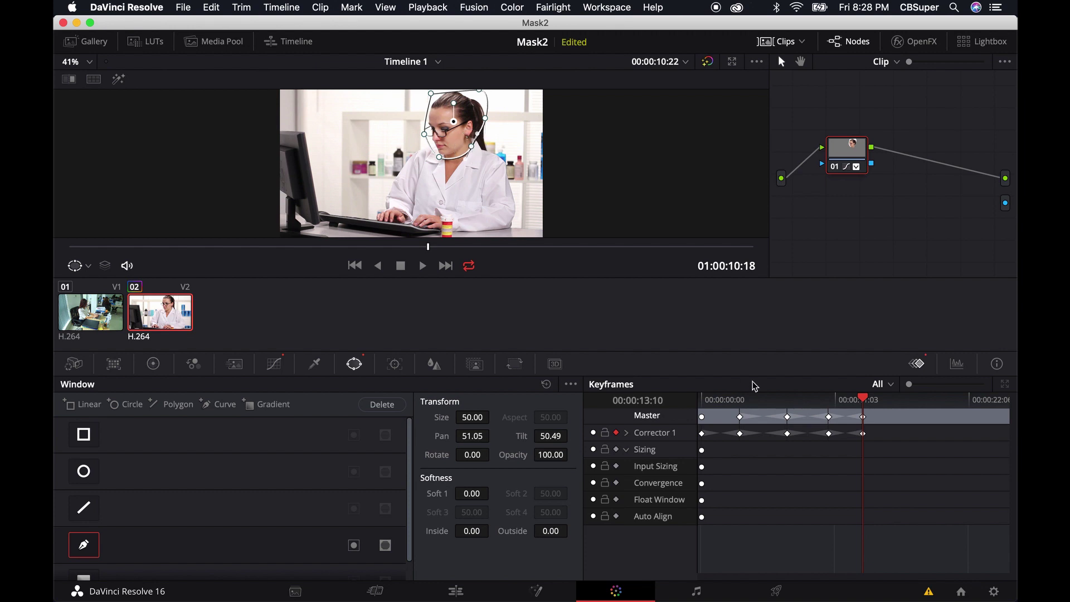
pyautogui.moveTo(864, 399); pyautogui.dragTo(907, 405)
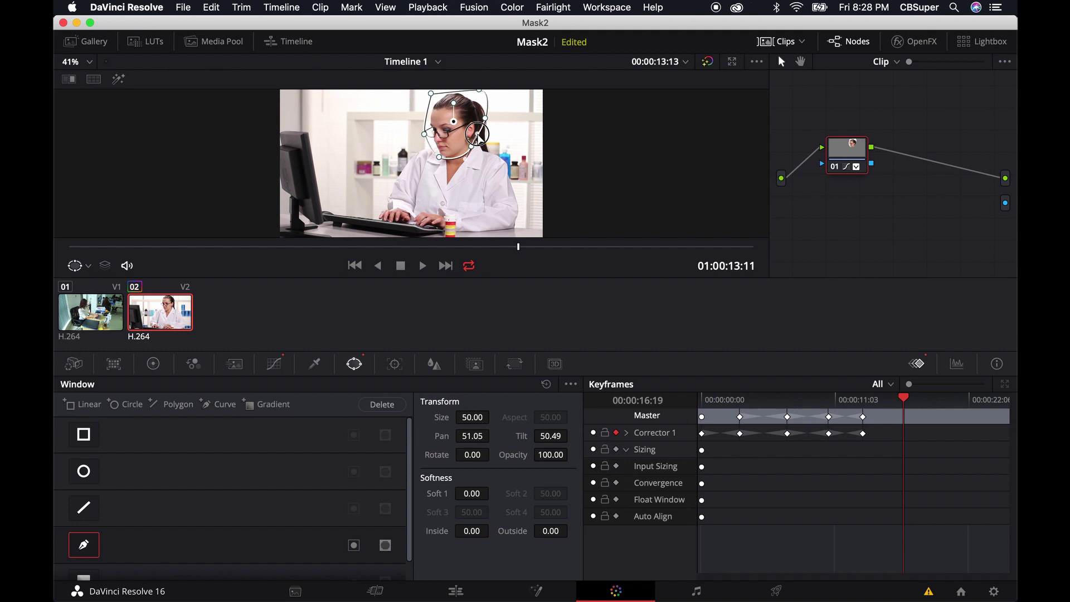
pyautogui.moveTo(477, 134); pyautogui.dragTo(480, 137)
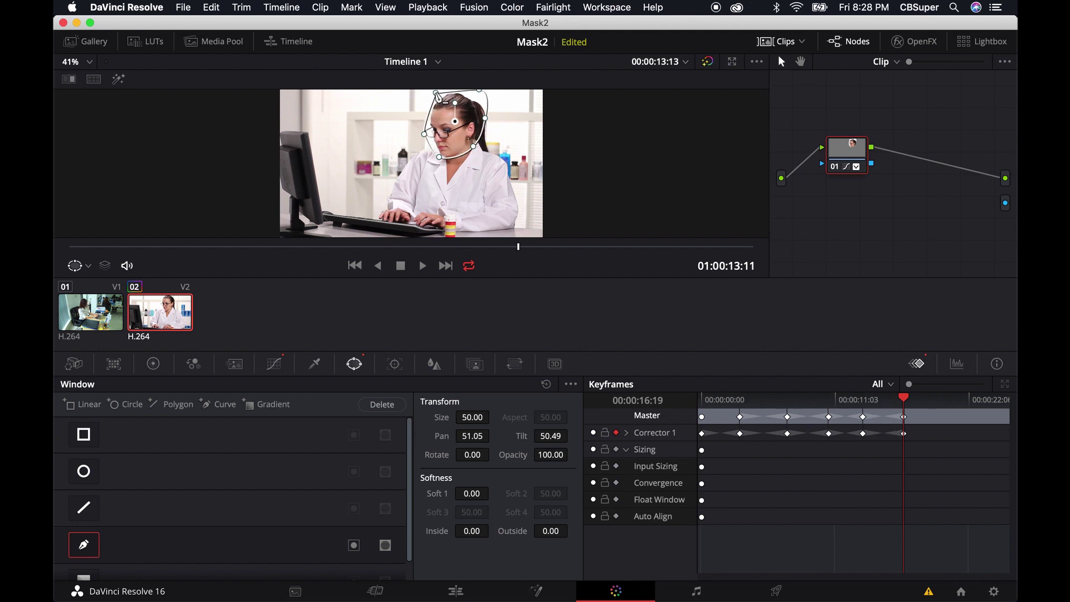
# Step: Return to the clip's start and play it back to check the mask motion
pyautogui.moveTo(904, 404); pyautogui.dragTo(672, 404)
pyautogui.press('space')
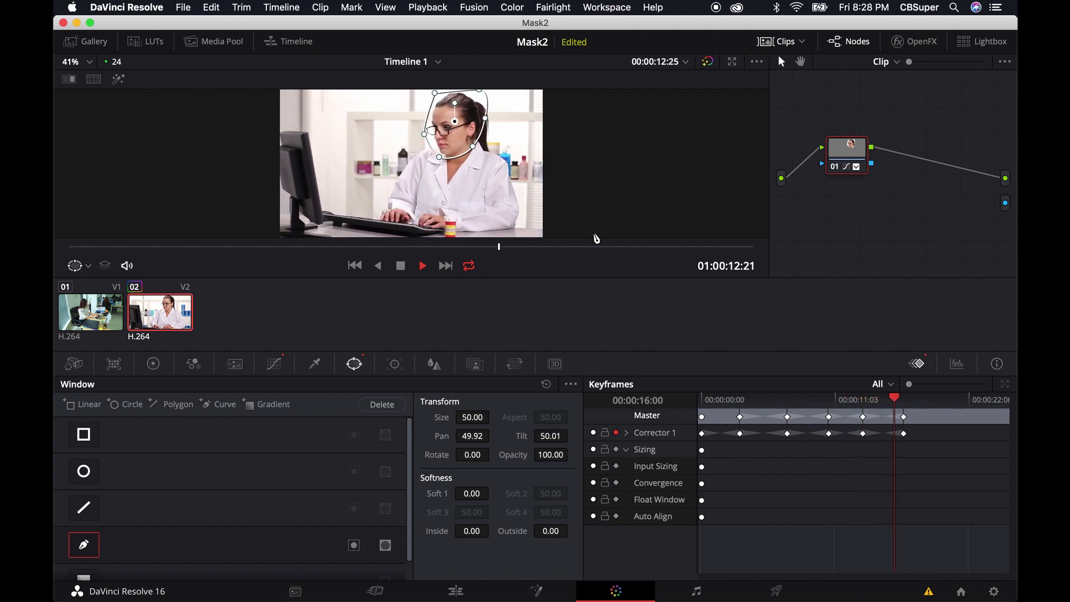
pyautogui.press('space')
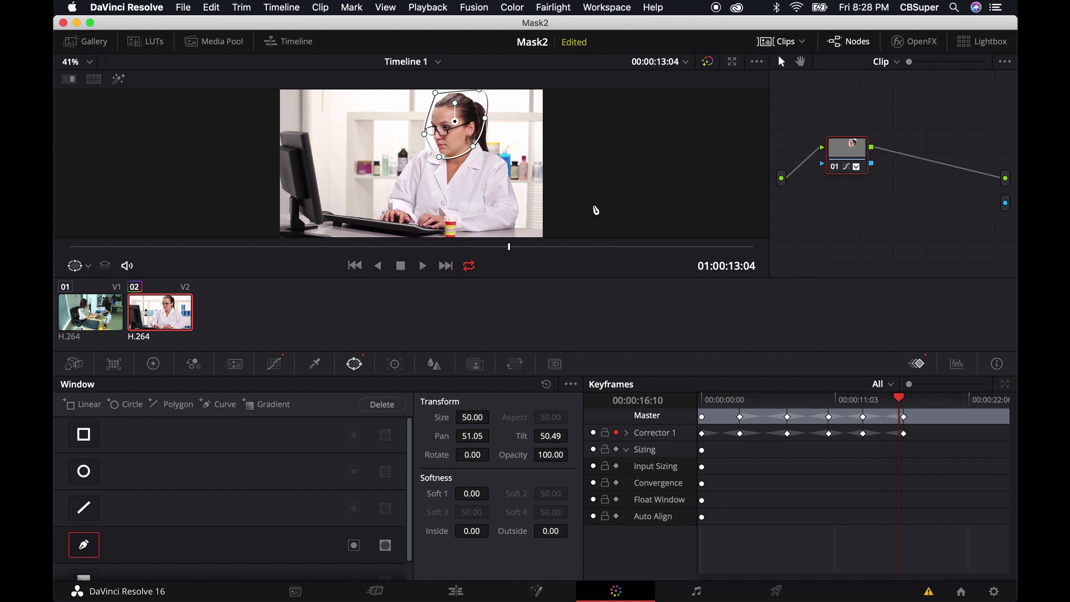
# Step: On the Edit page, delete the Doctor and Girl clips from the timeline
pyautogui.click(547, 593)
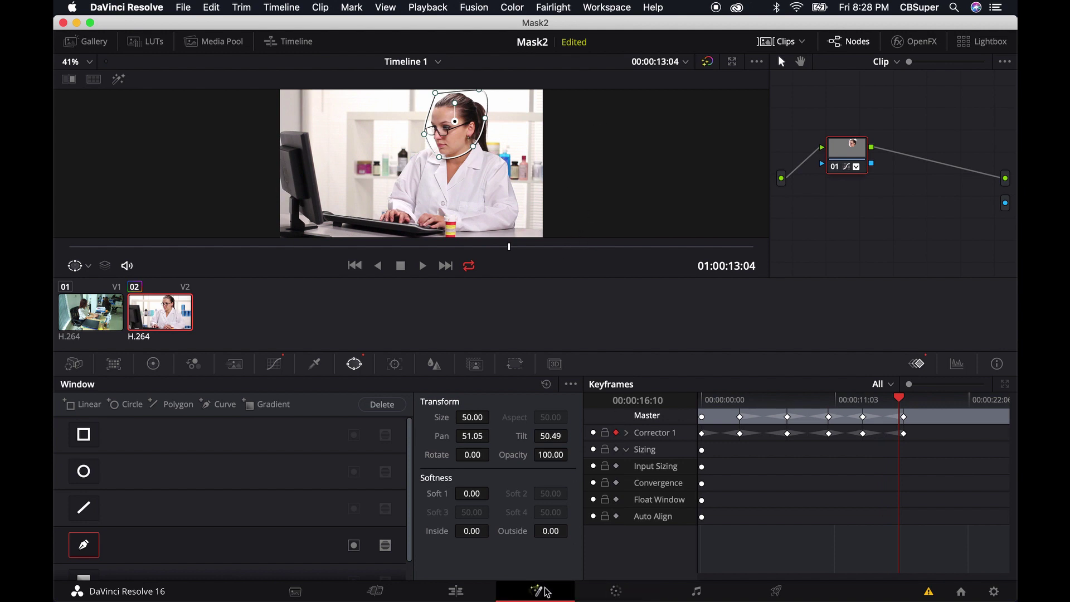
pyautogui.click(468, 593)
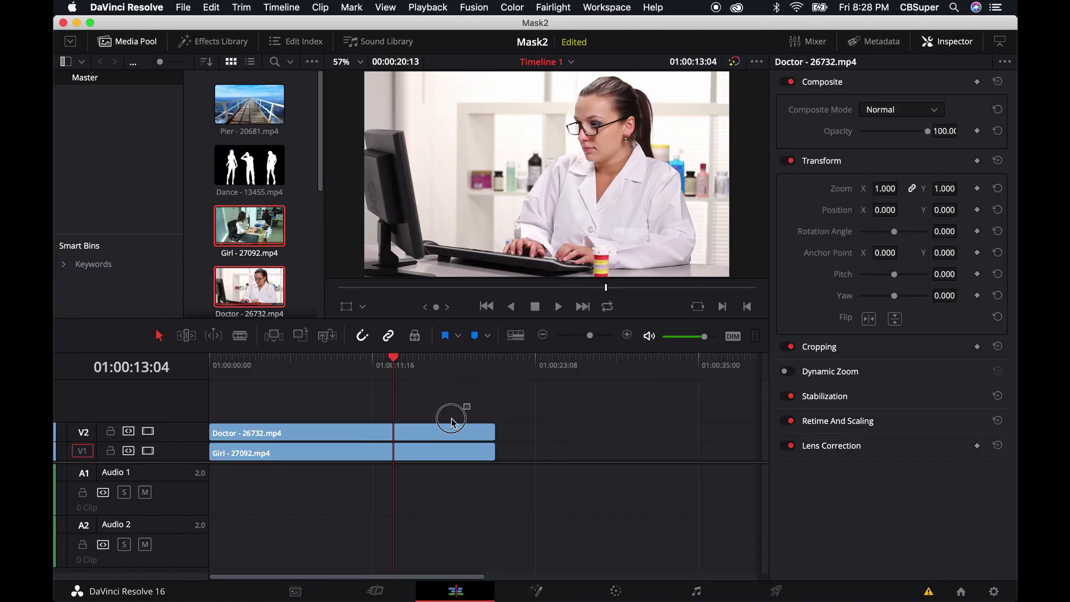
pyautogui.moveTo(472, 403); pyautogui.dragTo(397, 457)
pyautogui.press('BackSpace')
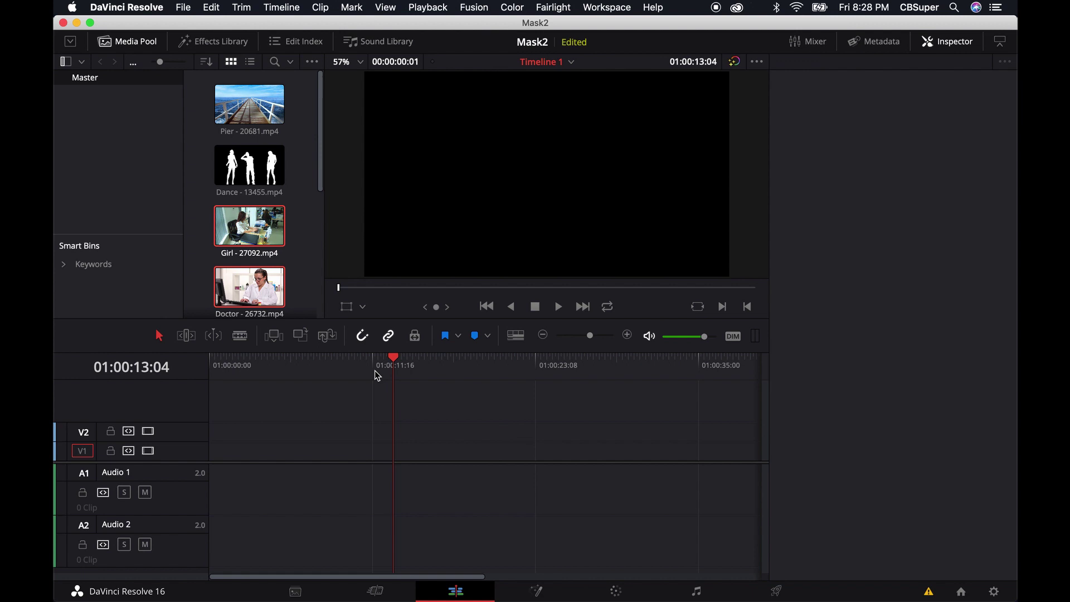
# Step: Place Pier on V1 and Rainy Day on V2, both trimmed to end at the playhead
pyautogui.moveTo(251, 106); pyautogui.dragTo(219, 459)
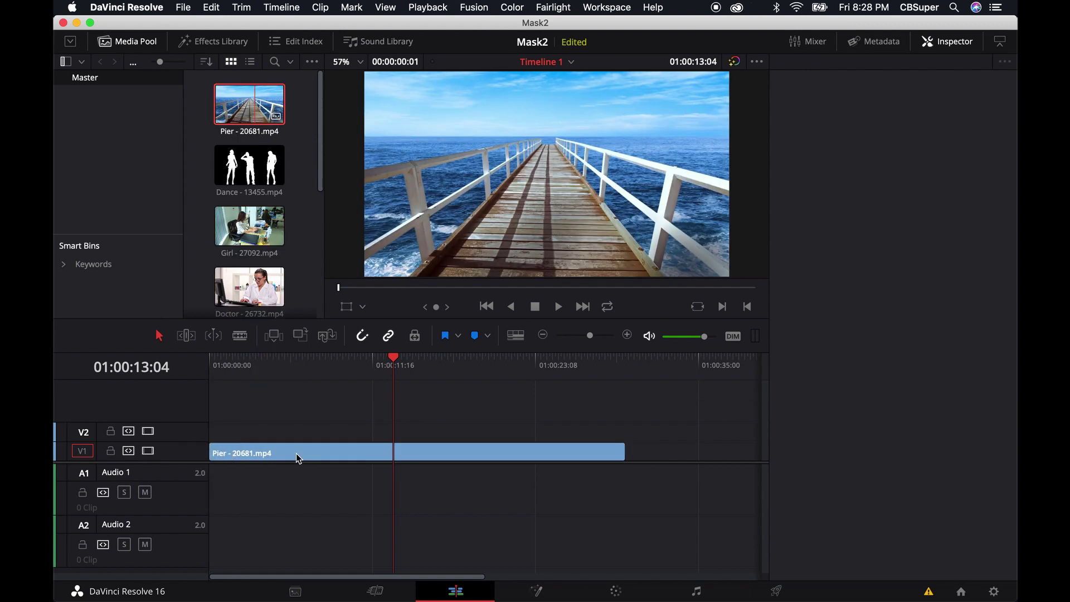
pyautogui.moveTo(619, 452); pyautogui.dragTo(395, 454)
pyautogui.scroll(-4, 248, 247)
pyautogui.moveTo(248, 247); pyautogui.dragTo(214, 442)
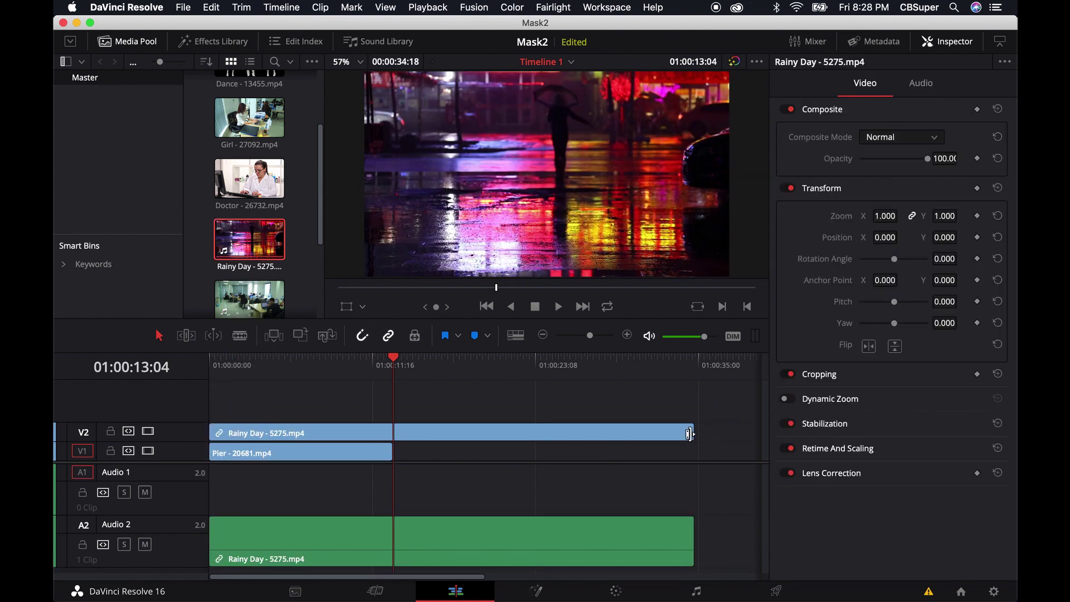
pyautogui.moveTo(692, 434); pyautogui.dragTo(390, 440)
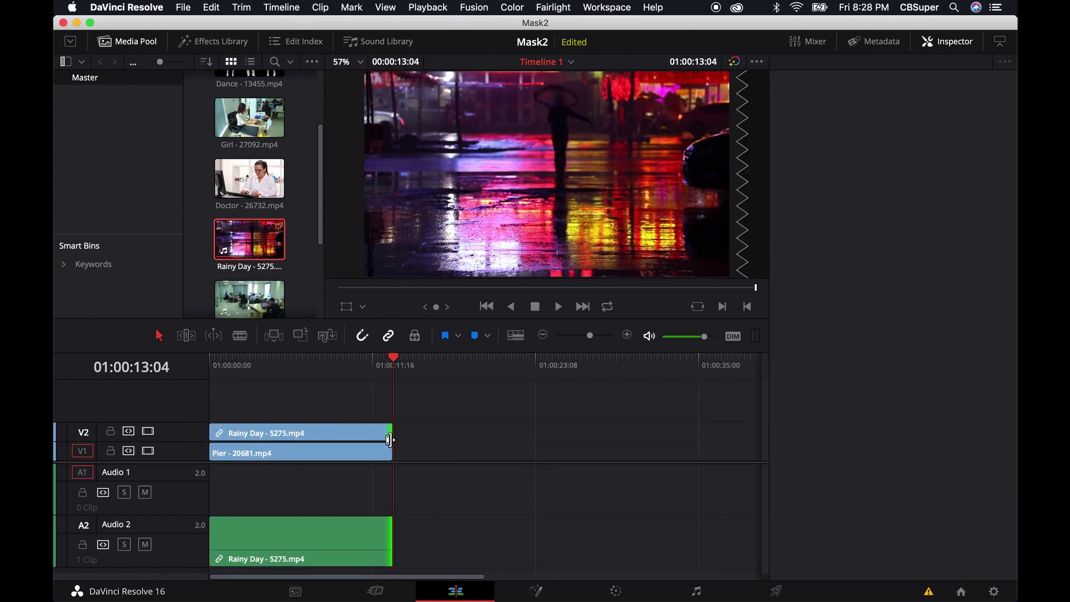
# Step: Unlink the Rainy Day audio from its video and delete it
pyautogui.rightClick(304, 535)
pyautogui.click(480, 527)
pyautogui.click(331, 534)
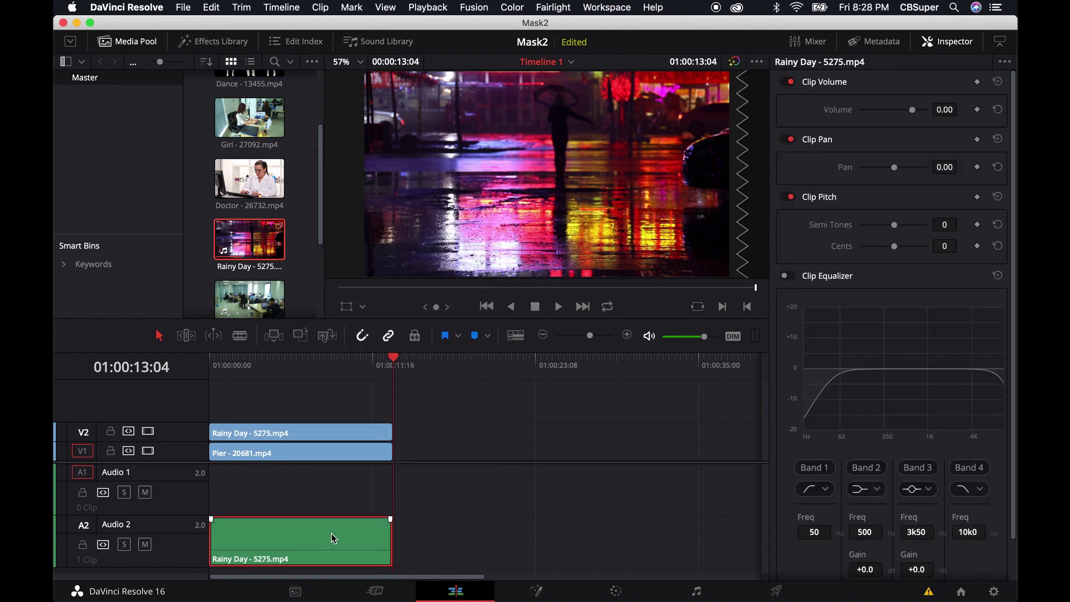
pyautogui.press('BackSpace')
# Step: Combine the Rainy Day and Pier clips into Fusion Clip 2
pyautogui.moveTo(283, 418); pyautogui.dragTo(301, 456)
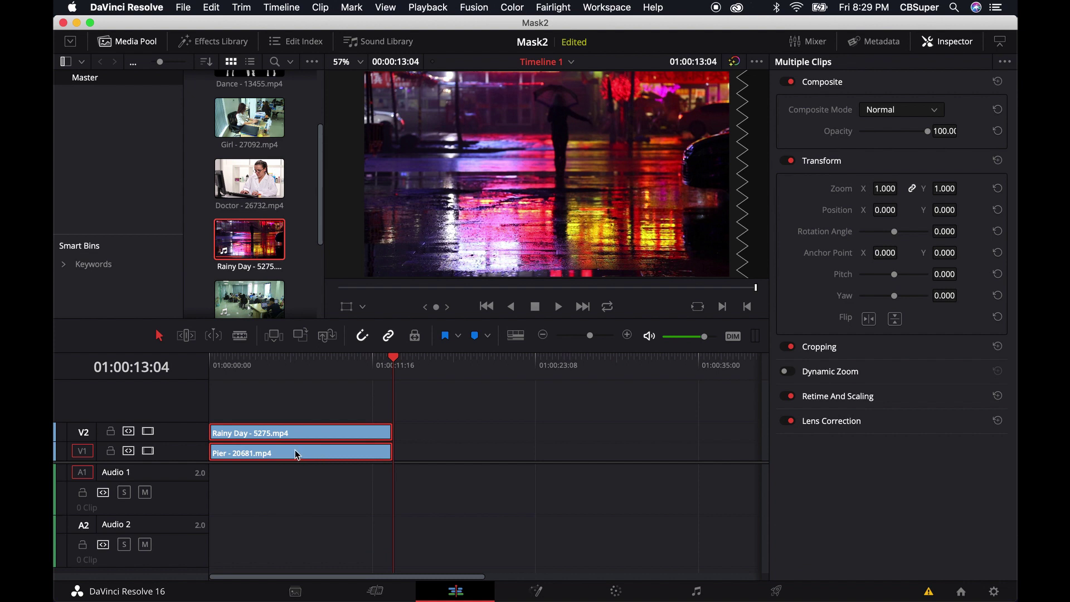
pyautogui.rightClick(297, 454)
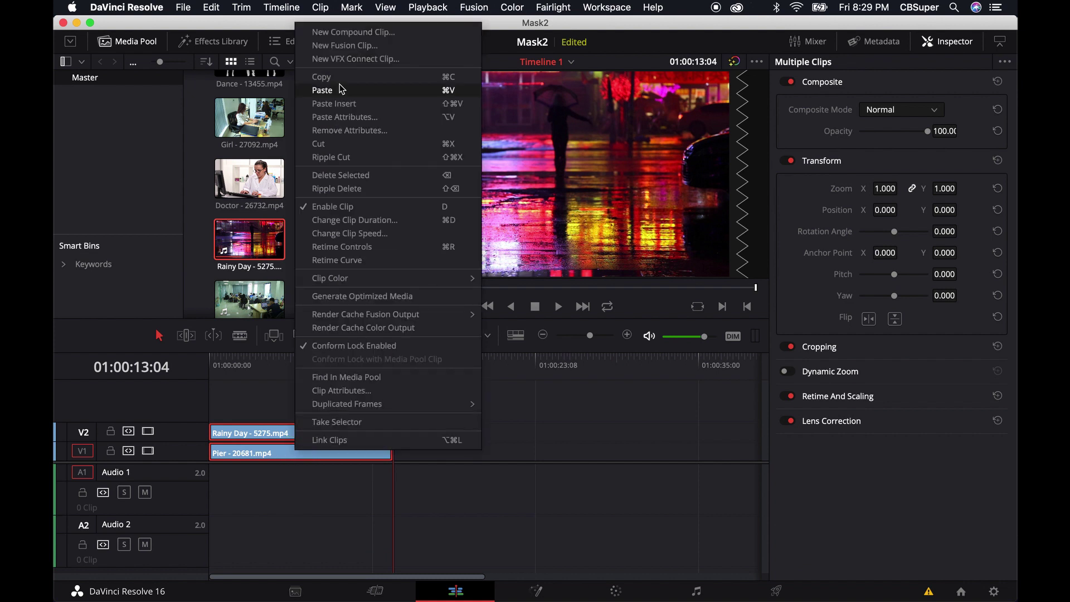
pyautogui.click(335, 44)
pyautogui.click(297, 457)
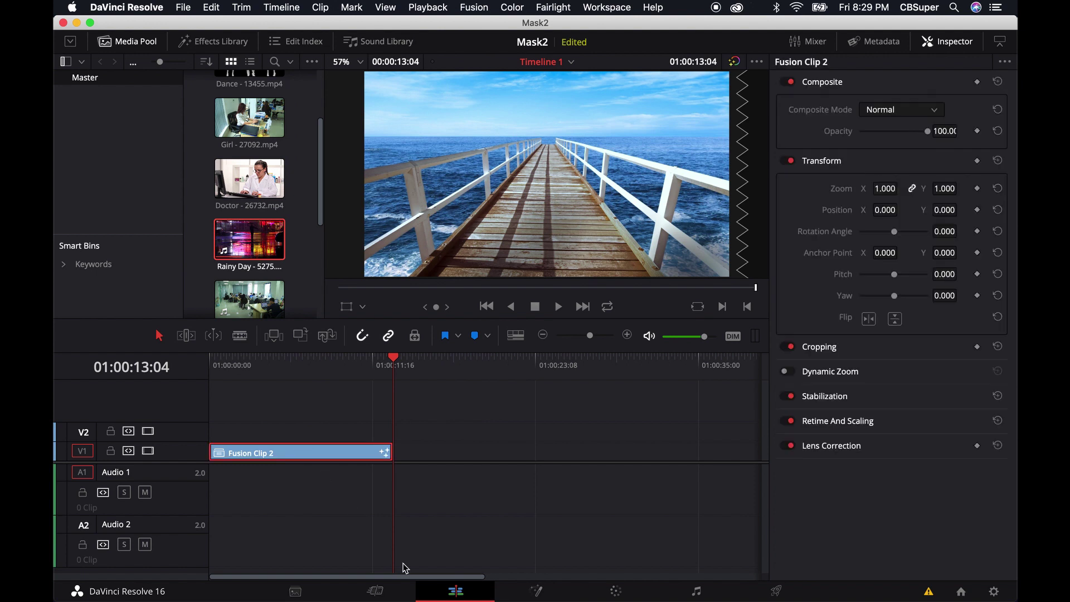
# Step: In Fusion Clip 2, place MediaIn1 above Merge1 and compare MediaIn2 and MediaIn1 in dual viewers
pyautogui.click(536, 592)
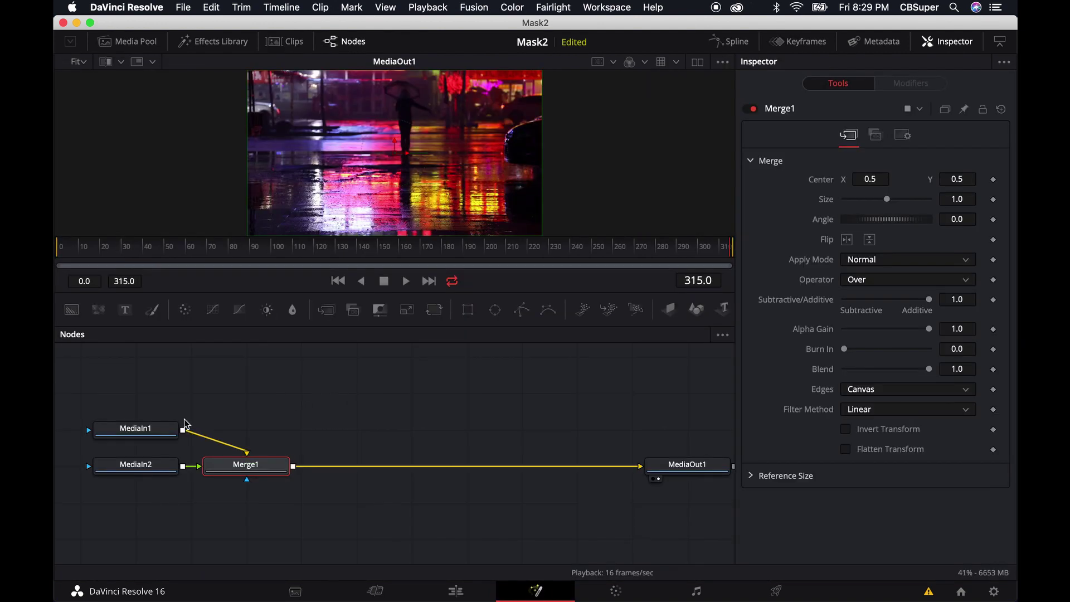
pyautogui.moveTo(166, 433); pyautogui.dragTo(277, 400)
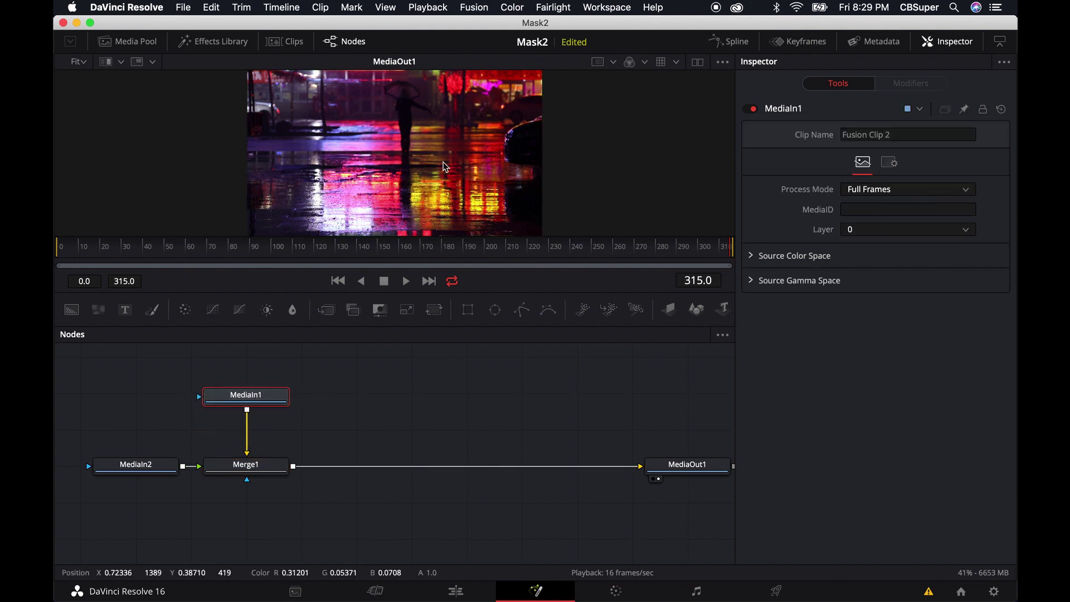
pyautogui.click(698, 63)
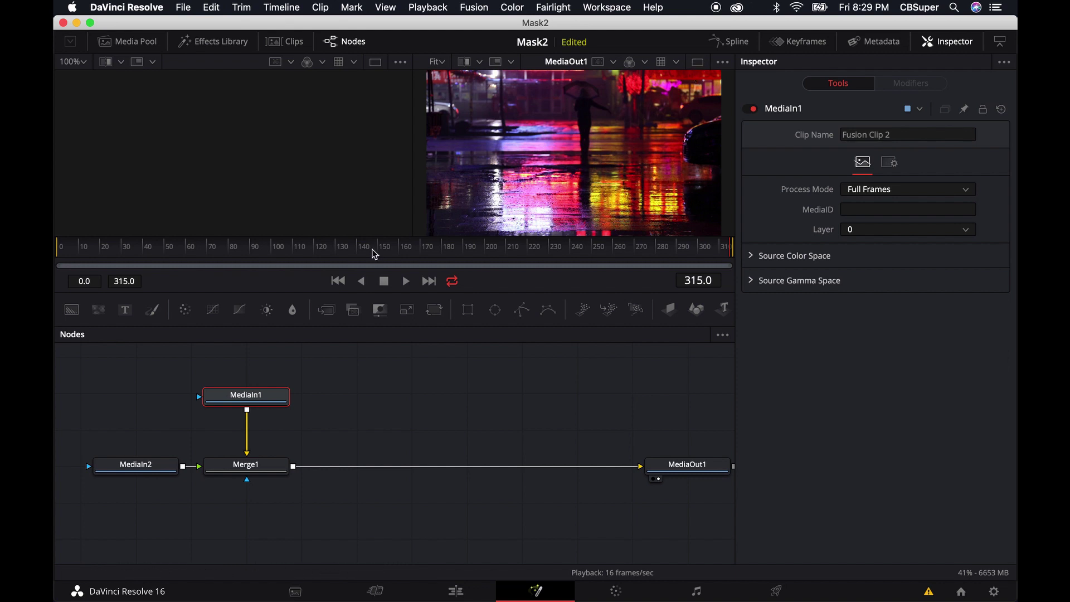
pyautogui.moveTo(167, 464); pyautogui.dragTo(237, 156)
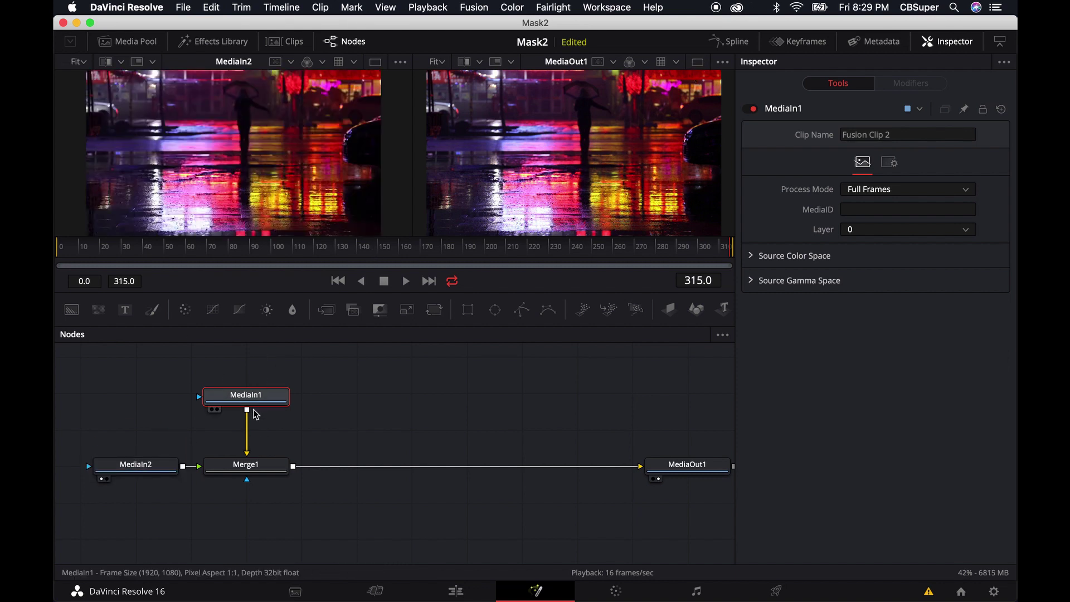
pyautogui.moveTo(246, 395); pyautogui.dragTo(528, 195)
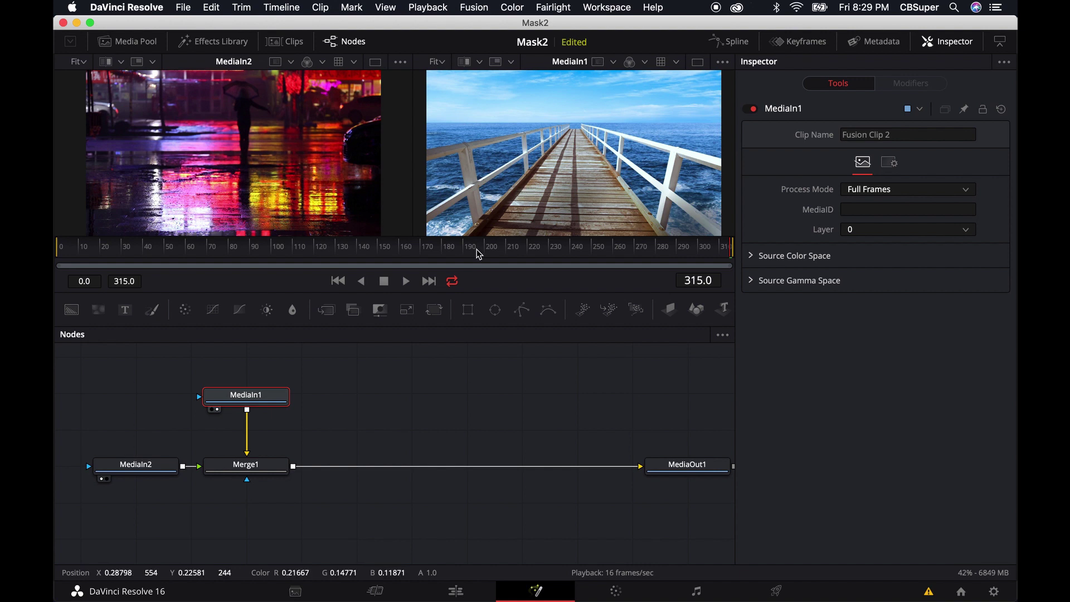
# Step: Select Merge1 and show its result in a single viewer
pyautogui.click(257, 475)
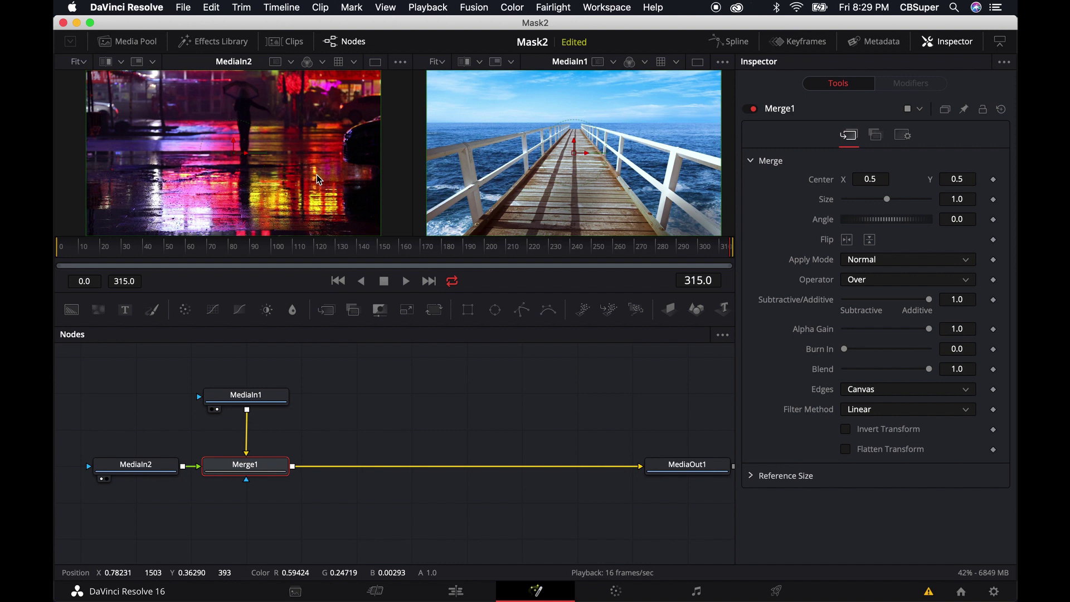
pyautogui.click(697, 62)
pyautogui.moveTo(265, 465); pyautogui.dragTo(388, 187)
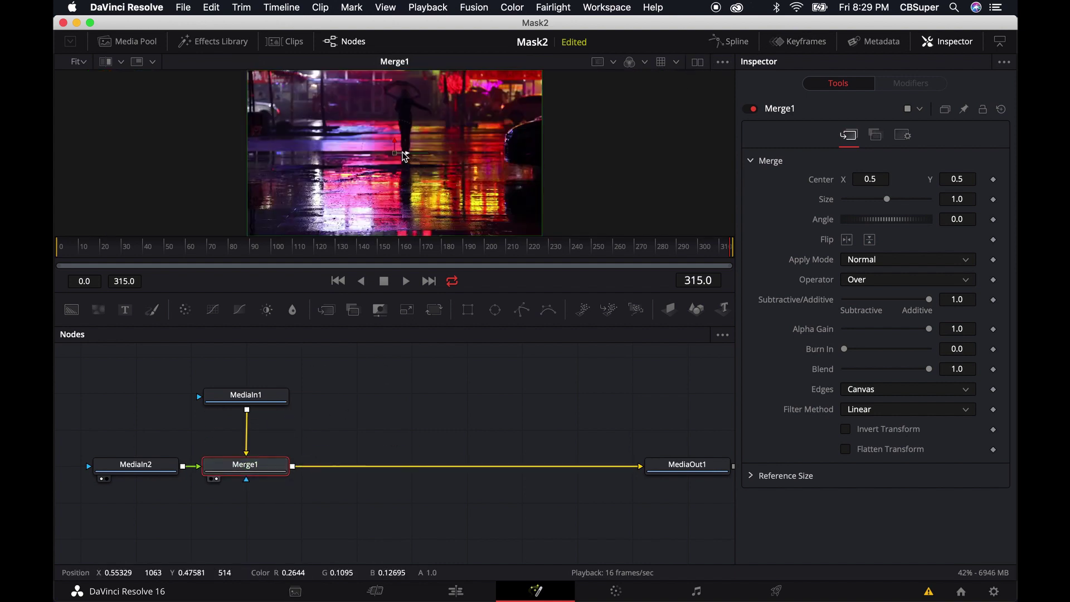
# Step: Rearrange the nodes: MediaIn2 above Merge1, MediaIn1 to its left
pyautogui.click(249, 400)
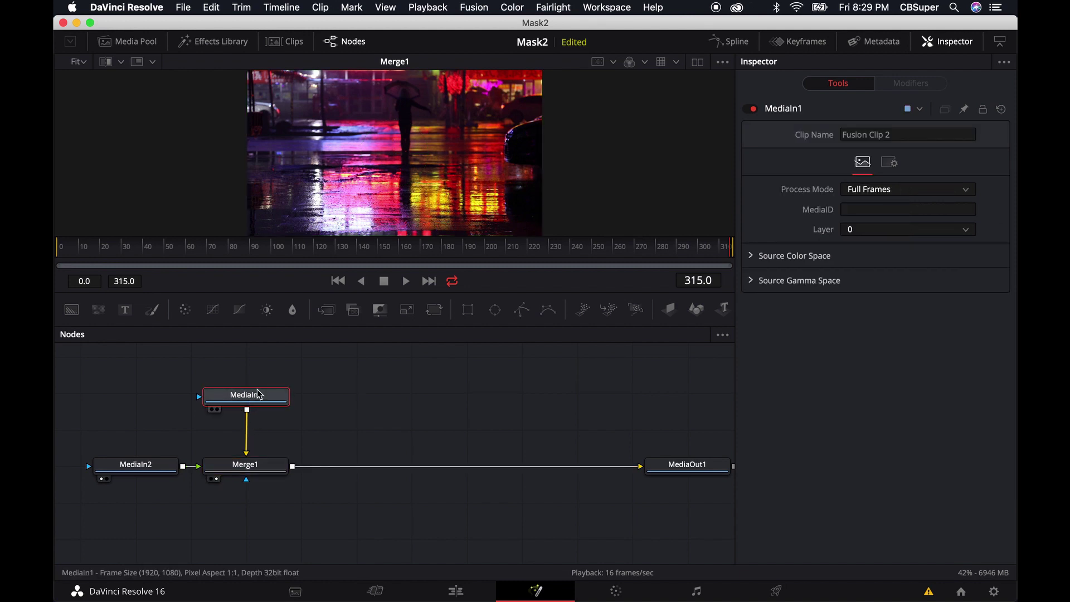
pyautogui.moveTo(253, 397); pyautogui.dragTo(140, 417)
pyautogui.moveTo(151, 464); pyautogui.dragTo(263, 395)
pyautogui.moveTo(150, 424); pyautogui.dragTo(141, 475)
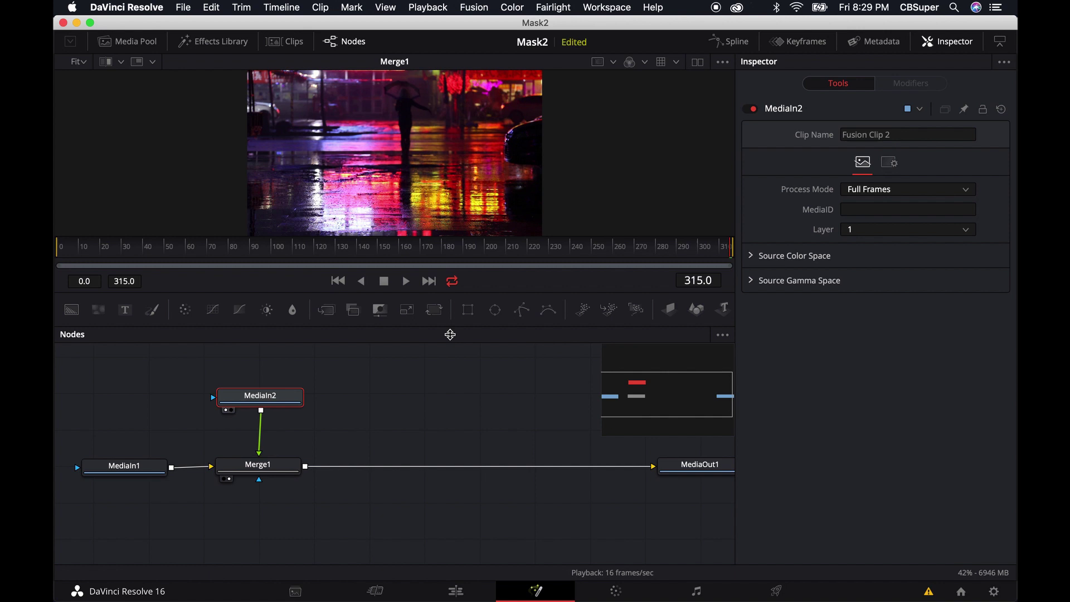
# Step: Add an Ellipse1 mask to MediaIn2, try Invert on and off, and position the node
pyautogui.click(495, 310)
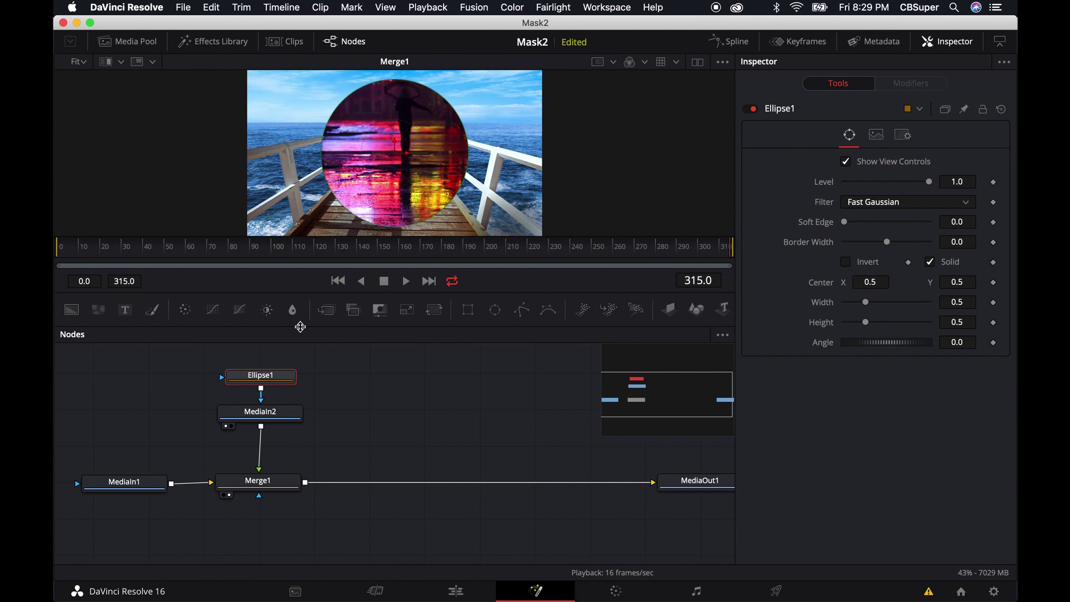
pyautogui.moveTo(229, 379); pyautogui.dragTo(134, 374)
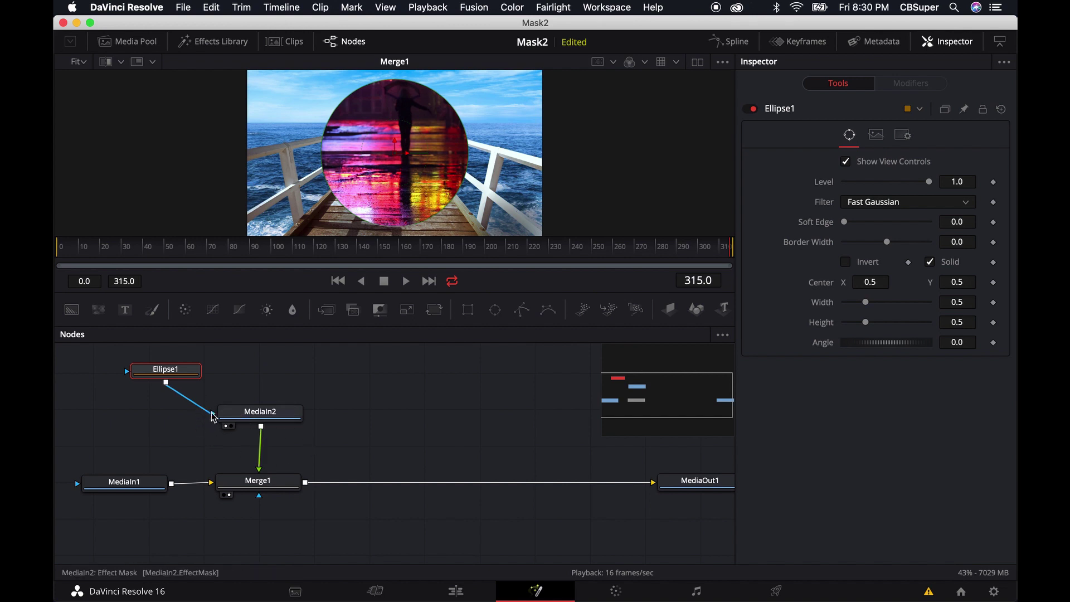
pyautogui.click(267, 417)
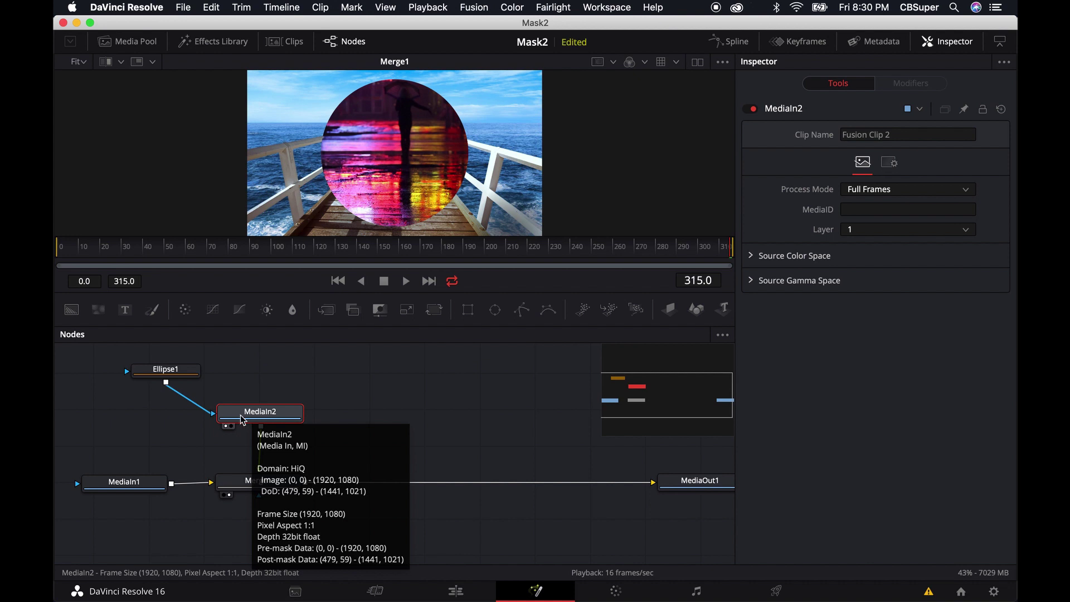
pyautogui.click(162, 369)
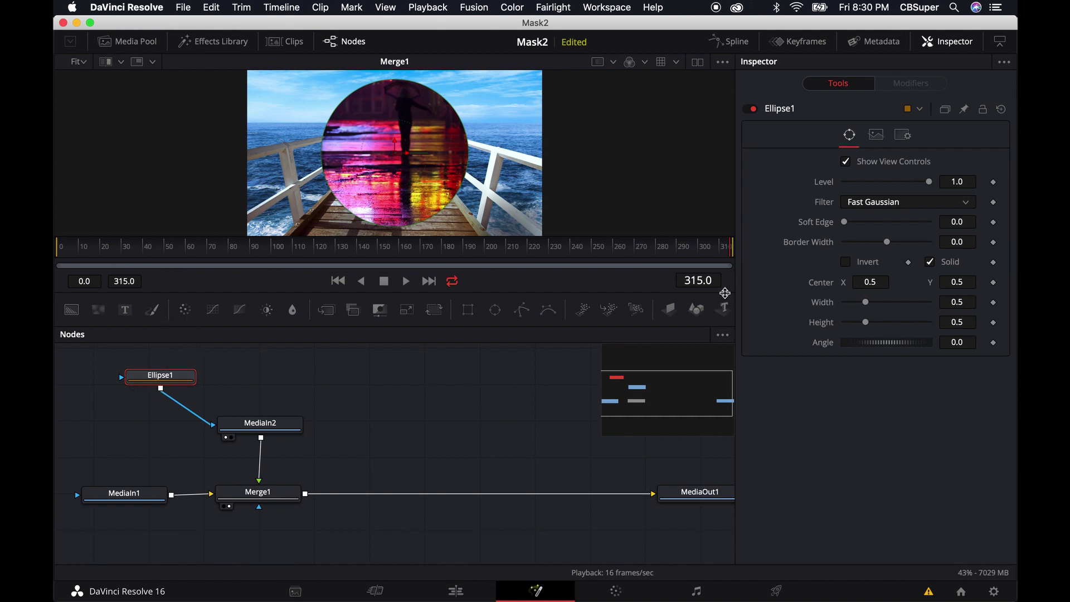
pyautogui.click(846, 263)
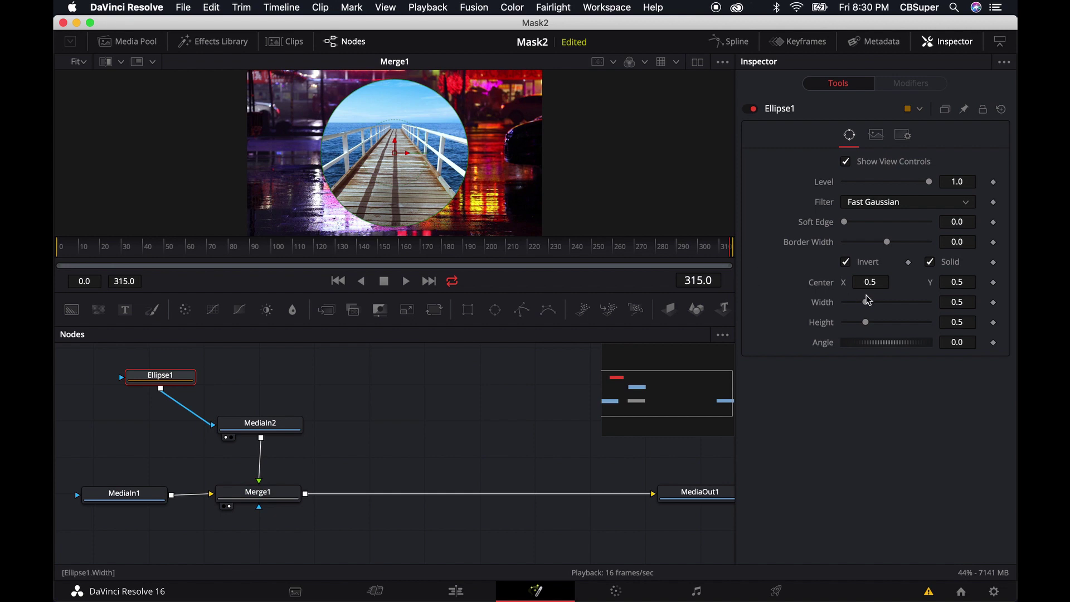
pyautogui.click(846, 262)
pyautogui.moveTo(165, 386); pyautogui.dragTo(189, 380)
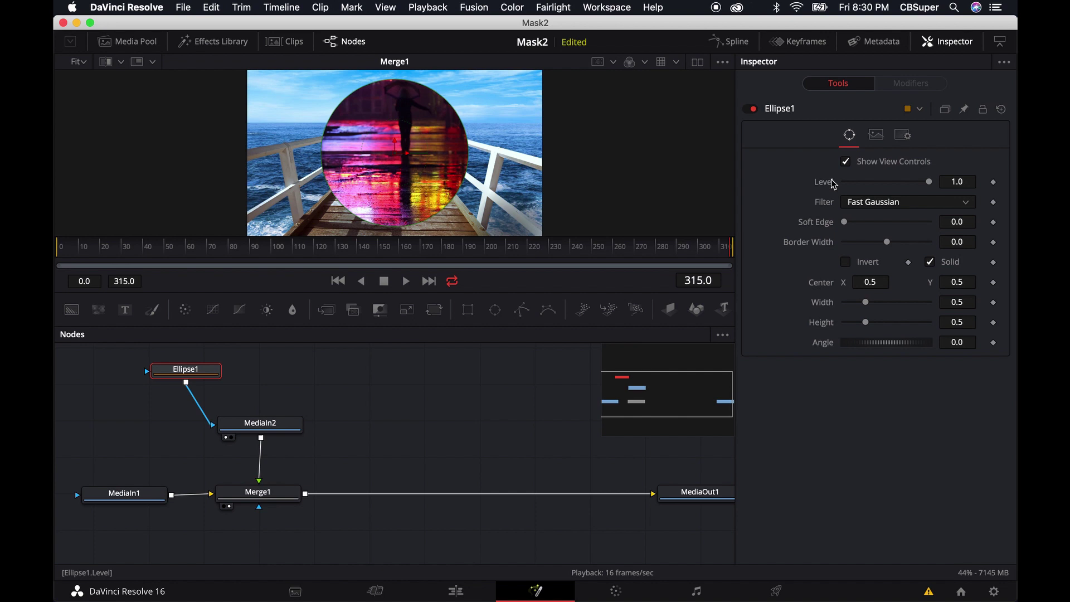
# Step: Keyframe Ellipse1's centre at frame 0, shift it right at frame 20, and preview playback
pyautogui.click(993, 284)
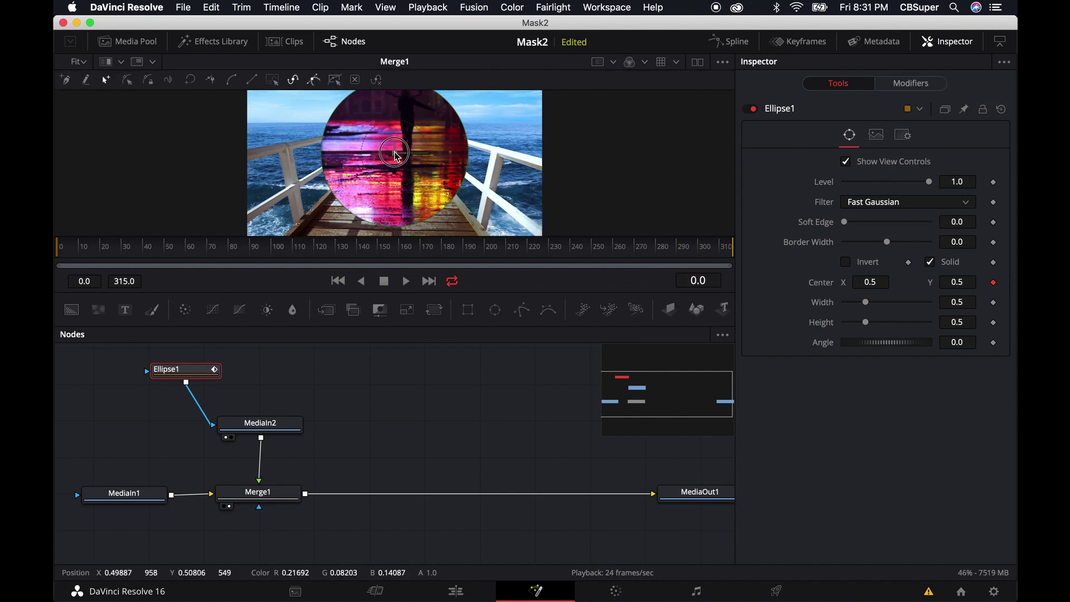
pyautogui.moveTo(60, 246); pyautogui.dragTo(102, 251)
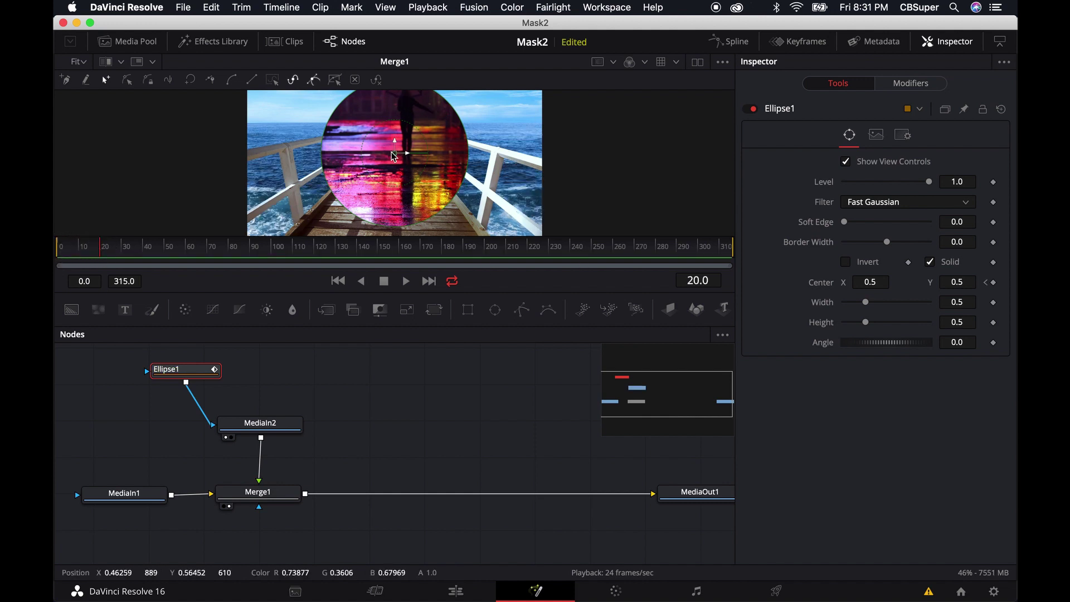
pyautogui.moveTo(396, 157); pyautogui.dragTo(425, 158)
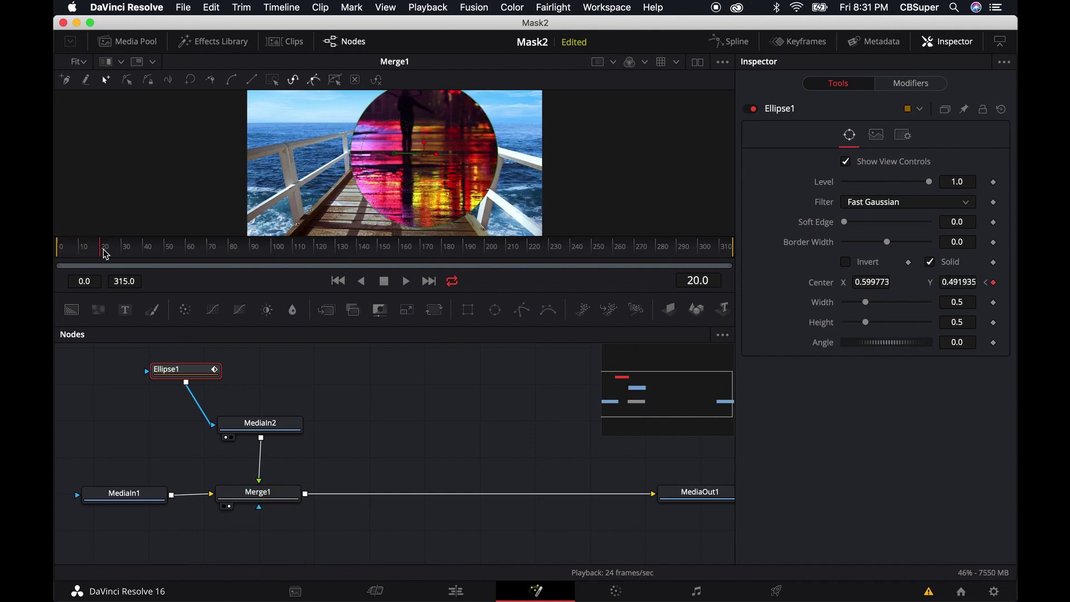
pyautogui.moveTo(95, 245); pyautogui.dragTo(58, 245)
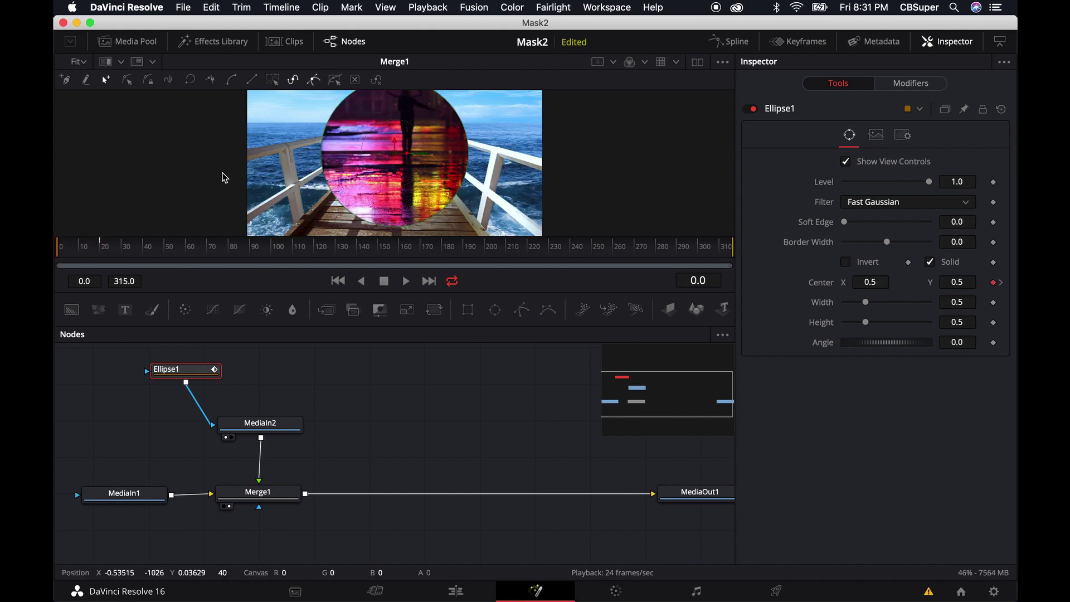
pyautogui.press('space')
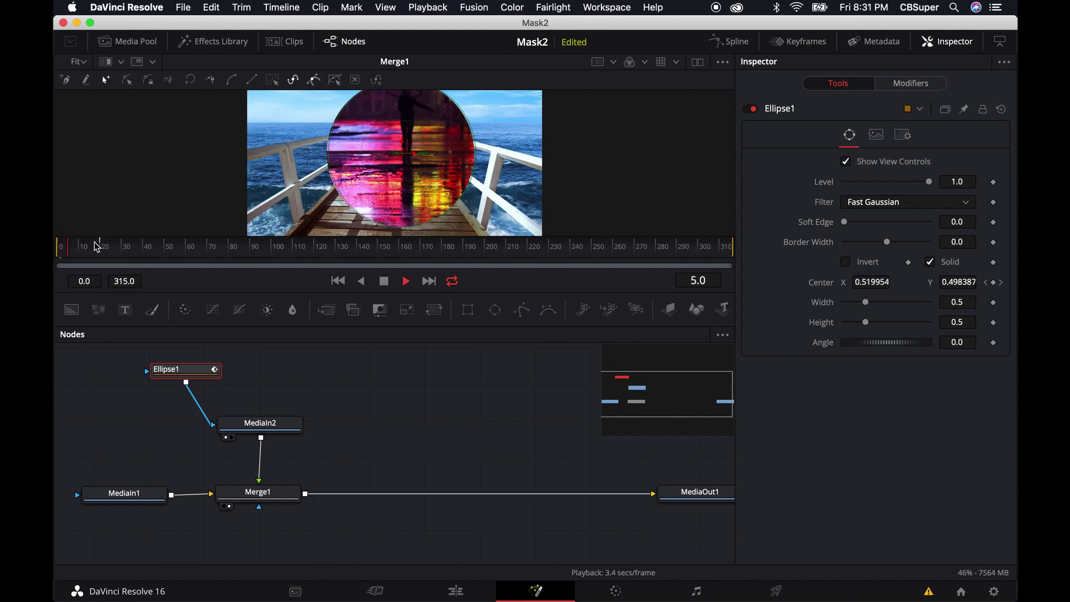
pyautogui.press('space')
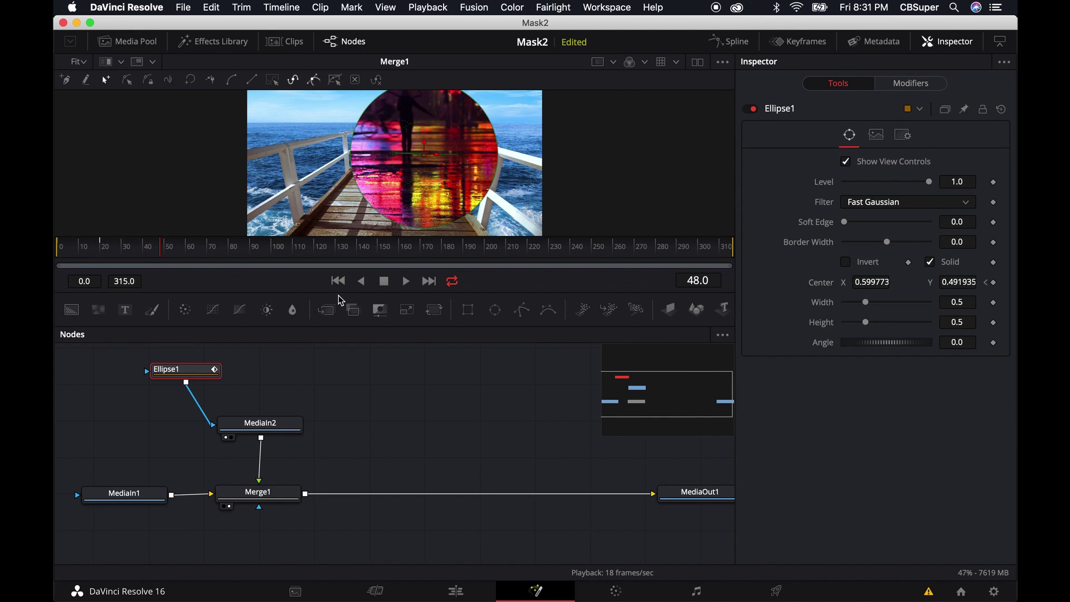
# Step: Add Doctor - 26732.mp4 to V1 after Fusion Clip 2 and open it on the Fusion page
pyautogui.click(455, 591)
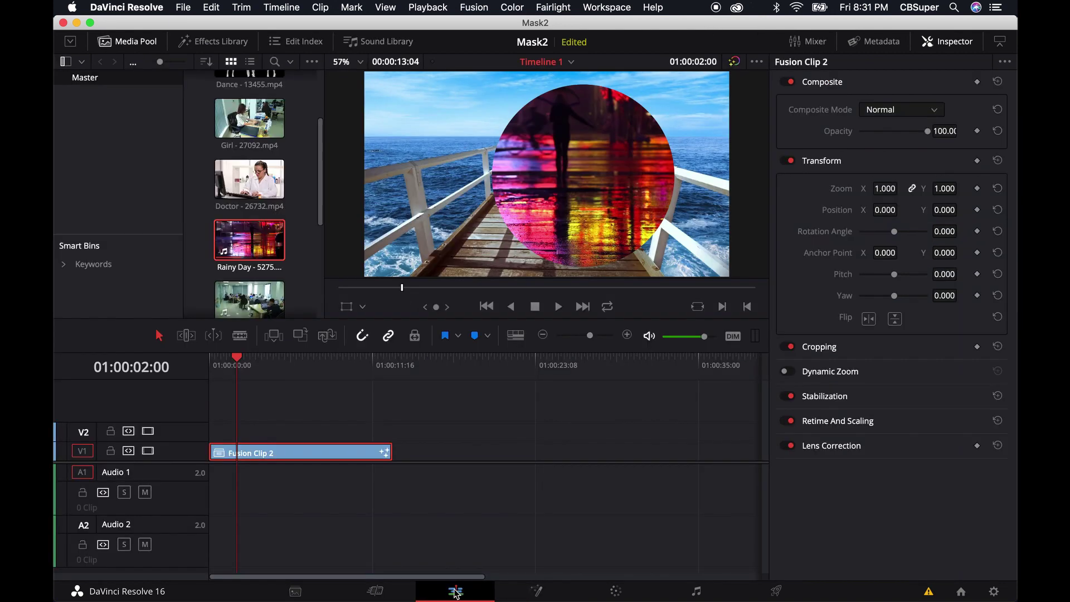
pyautogui.moveTo(272, 212); pyautogui.dragTo(481, 453)
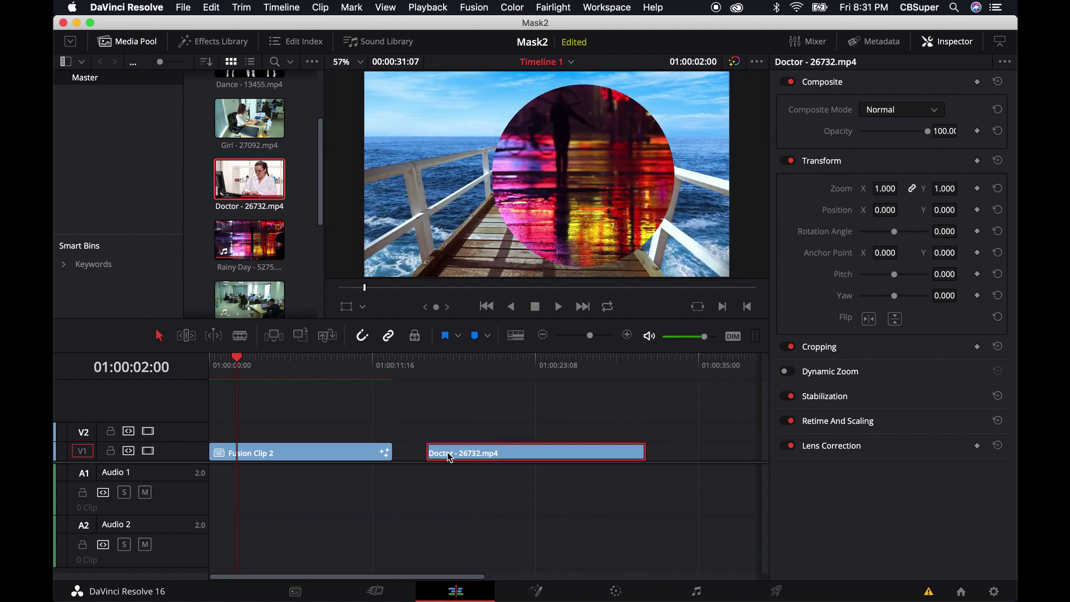
pyautogui.click(536, 590)
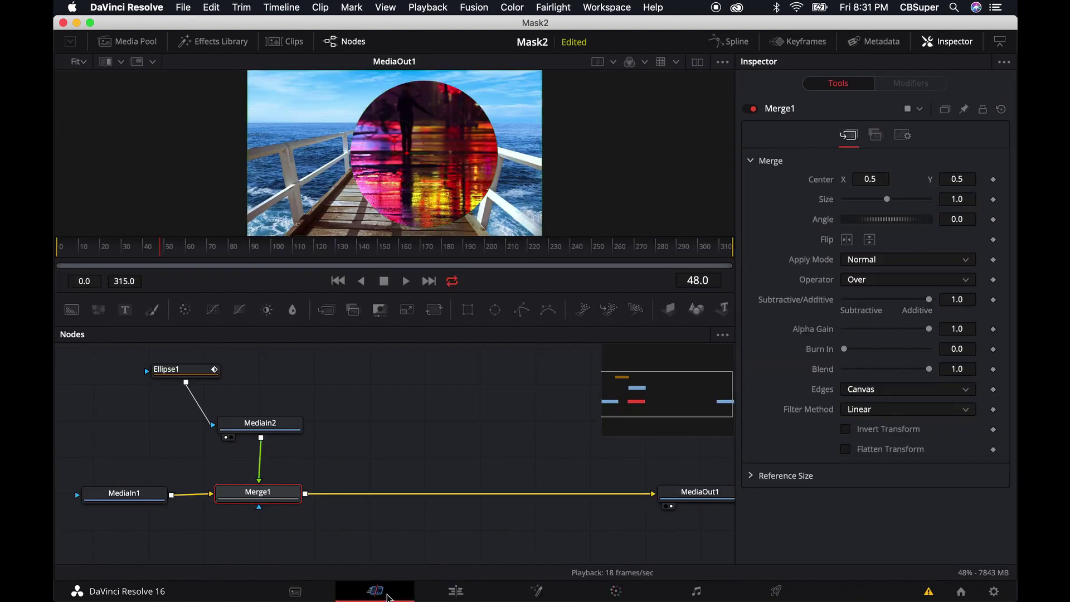
pyautogui.click(469, 594)
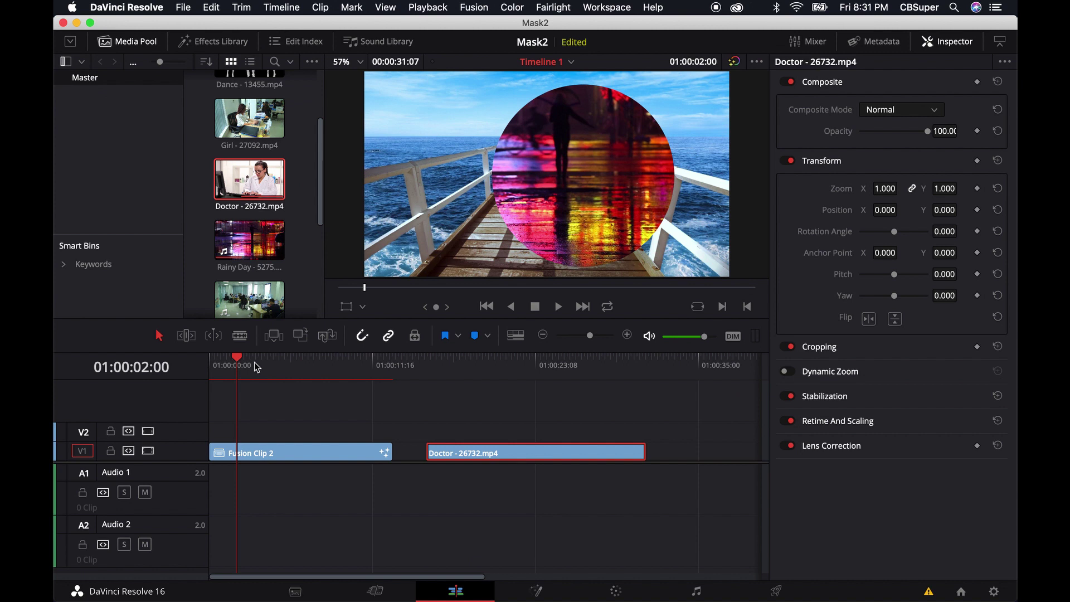
pyautogui.moveTo(237, 361); pyautogui.dragTo(478, 369)
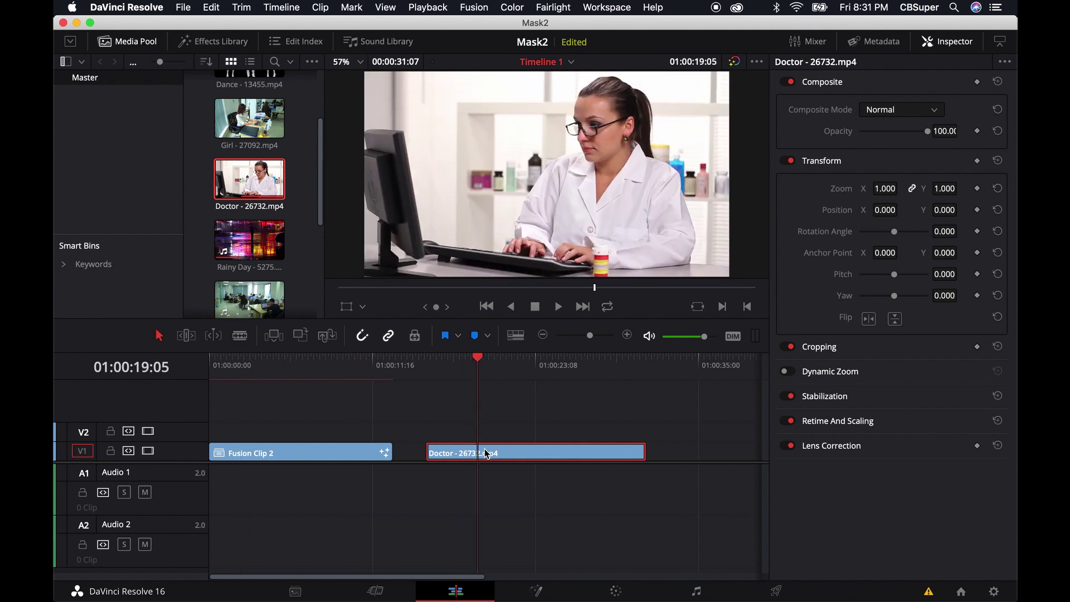
pyautogui.click(535, 591)
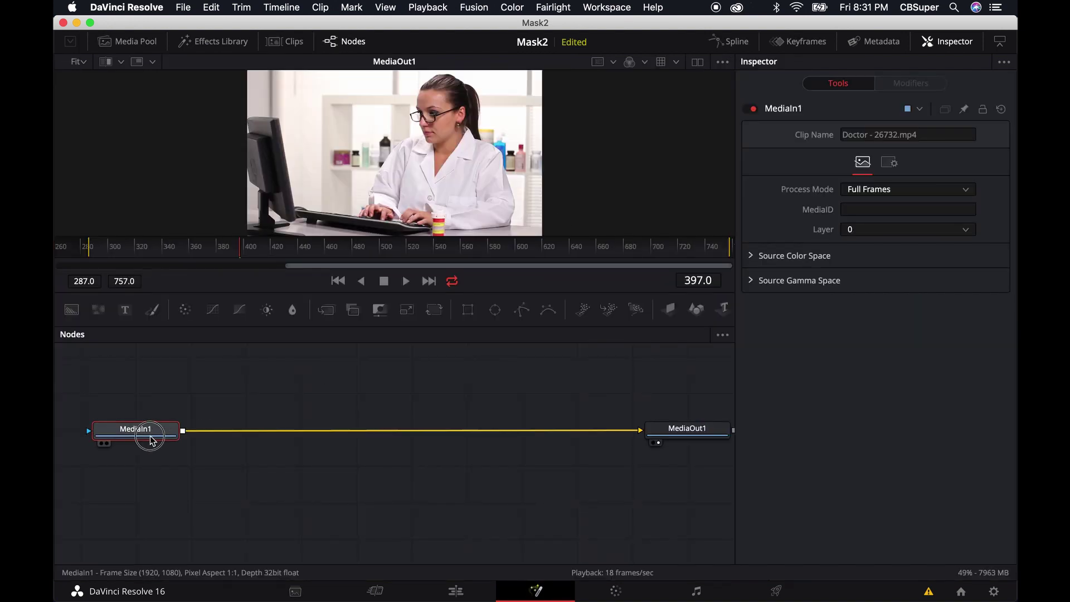
# Step: Shift MediaIn1 right and insert a Color Corrector after it via the cc tool search
pyautogui.moveTo(139, 432); pyautogui.dragTo(230, 437)
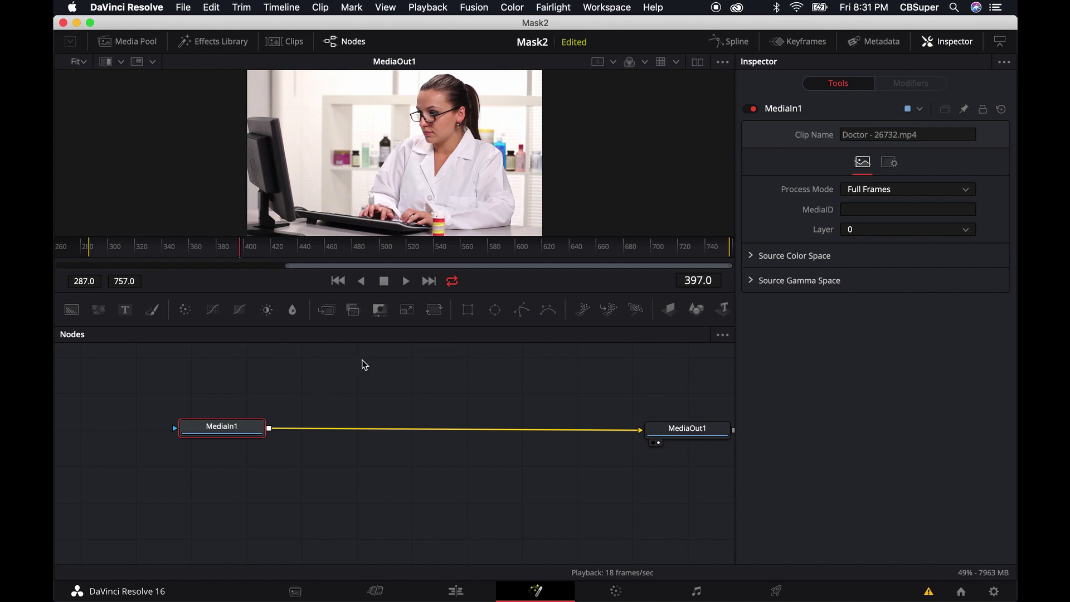
pyautogui.hotkey('shift', 'space')
pyautogui.write('cc')
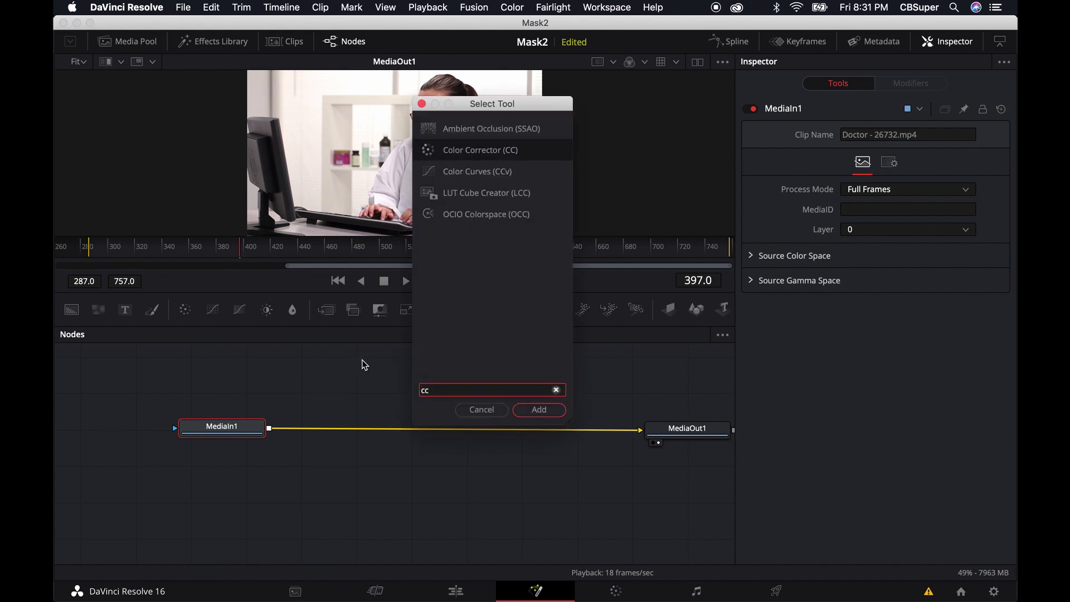
pyautogui.press('Return')
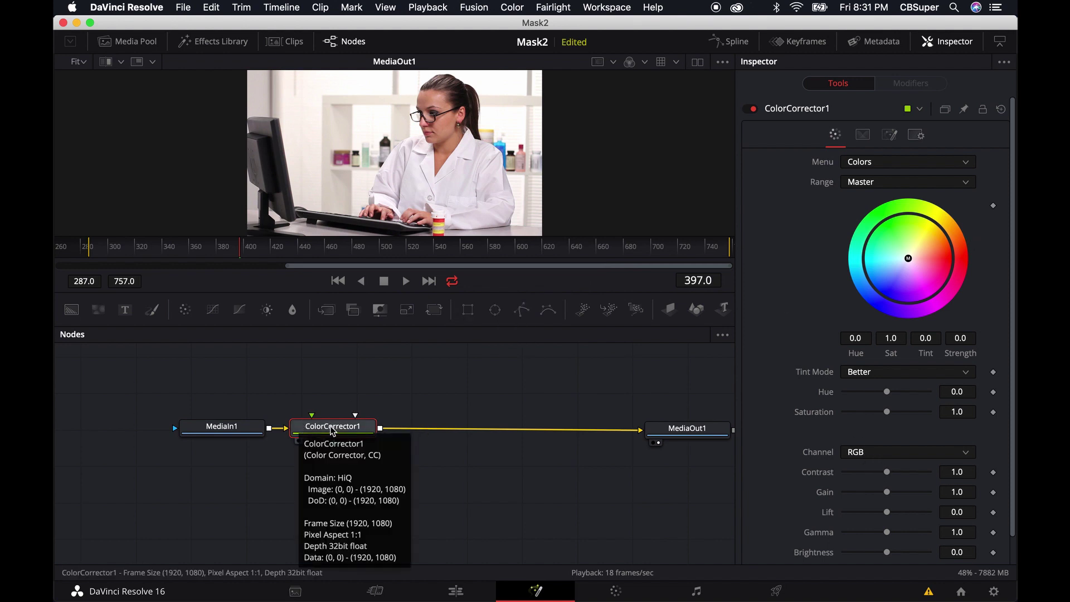
# Step: Resize and move an Ellipse mask over the woman's face, with Soft Edge 0.0614
pyautogui.click(496, 311)
pyautogui.moveTo(469, 152); pyautogui.dragTo(415, 152)
pyautogui.moveTo(397, 79); pyautogui.dragTo(427, 157)
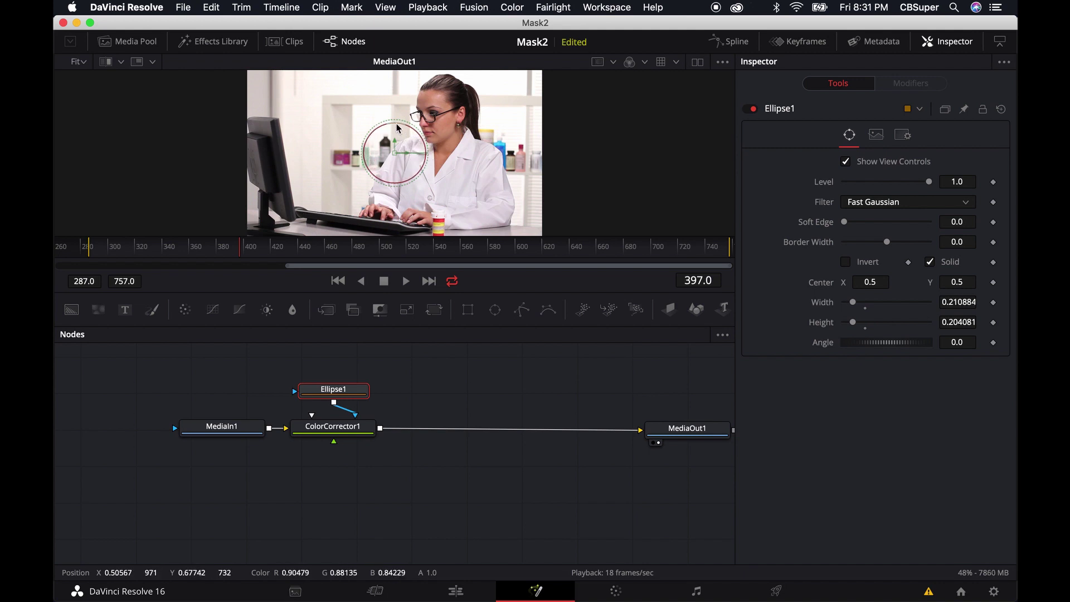
pyautogui.moveTo(395, 121); pyautogui.dragTo(395, 113)
pyautogui.moveTo(396, 156); pyautogui.dragTo(444, 116)
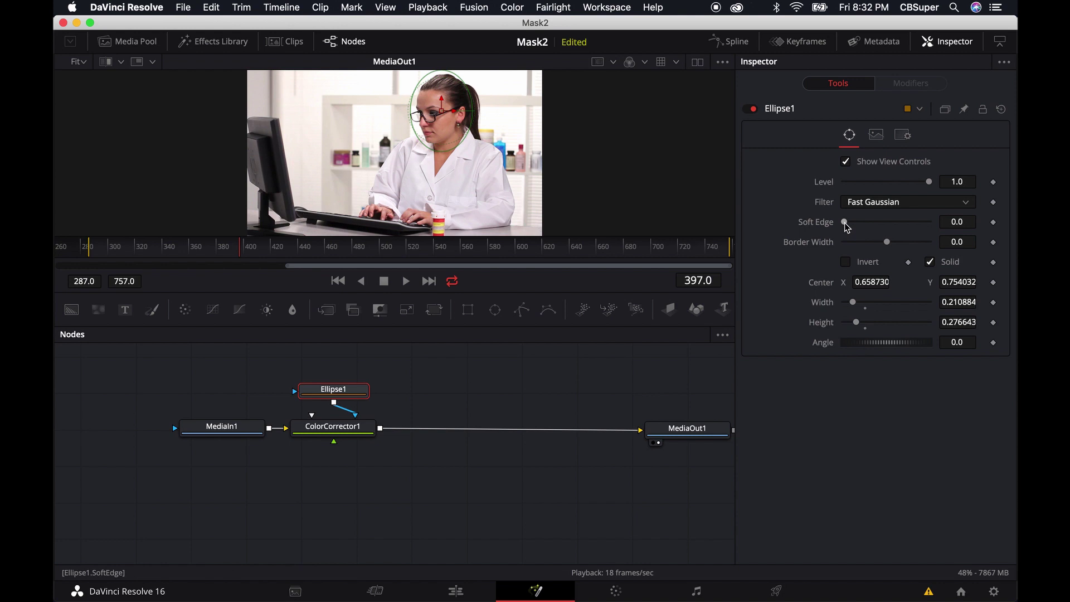
pyautogui.moveTo(844, 222); pyautogui.dragTo(873, 228)
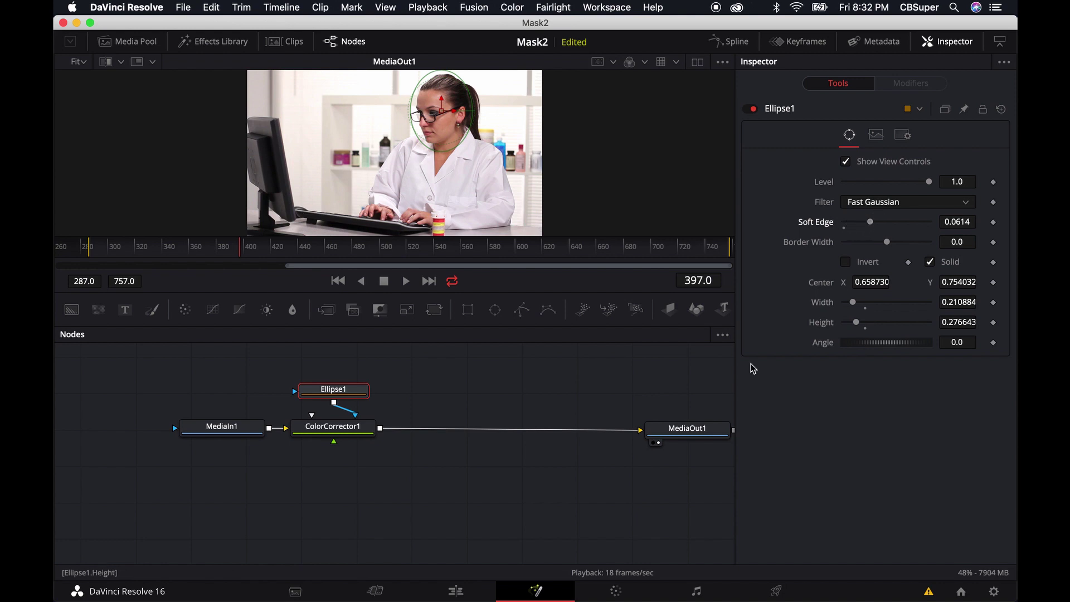
# Step: Set ColorCorrector1's Gamma to 1.44 and Saturation to 1.17, then reselect Ellipse1
pyautogui.click(349, 437)
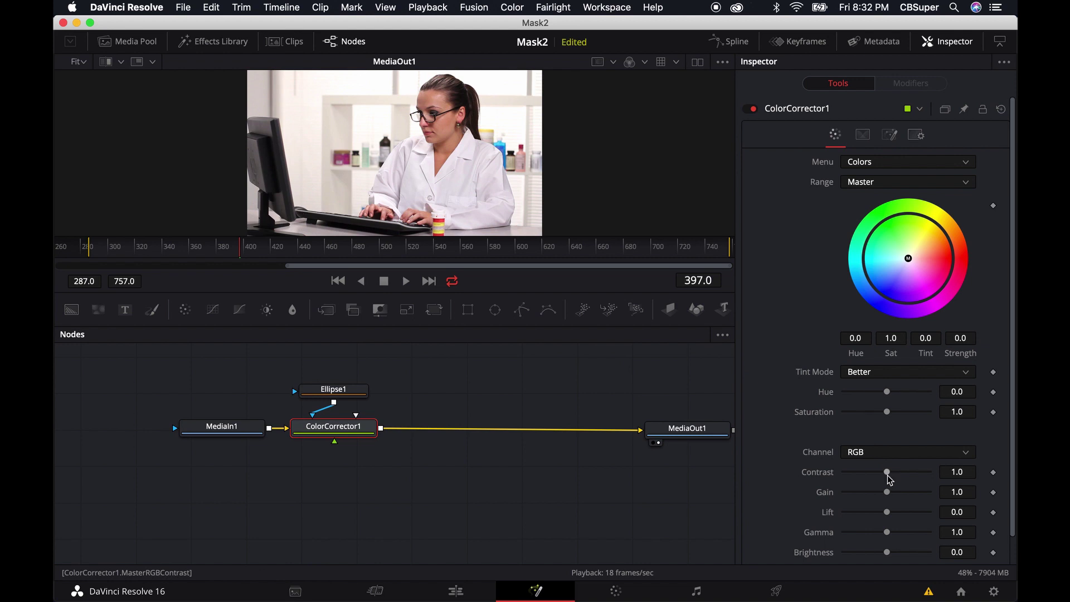
pyautogui.moveTo(887, 533); pyautogui.dragTo(897, 534)
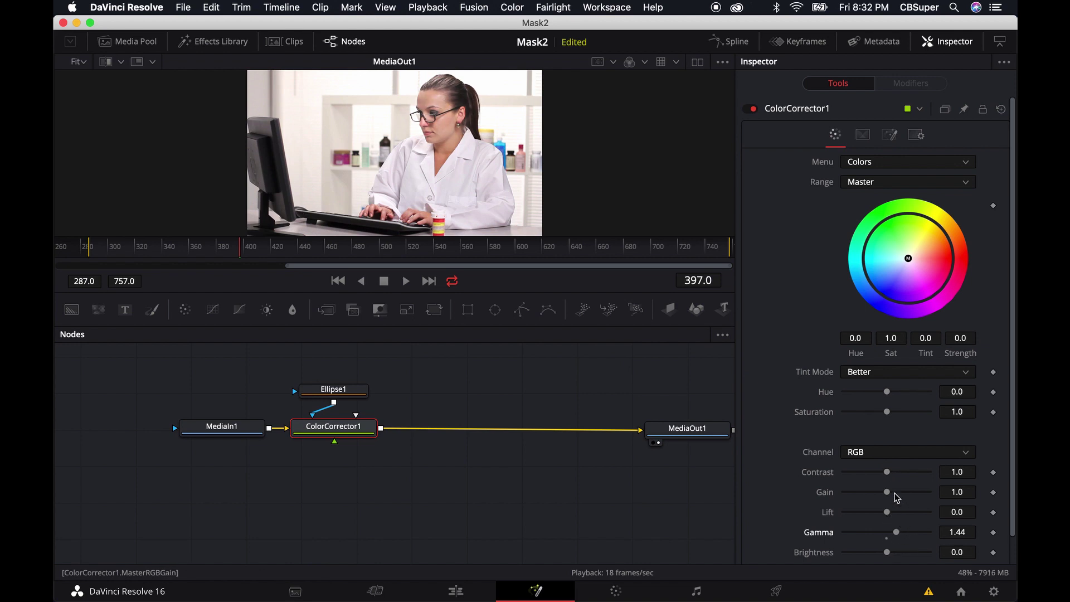
pyautogui.moveTo(889, 414); pyautogui.dragTo(895, 414)
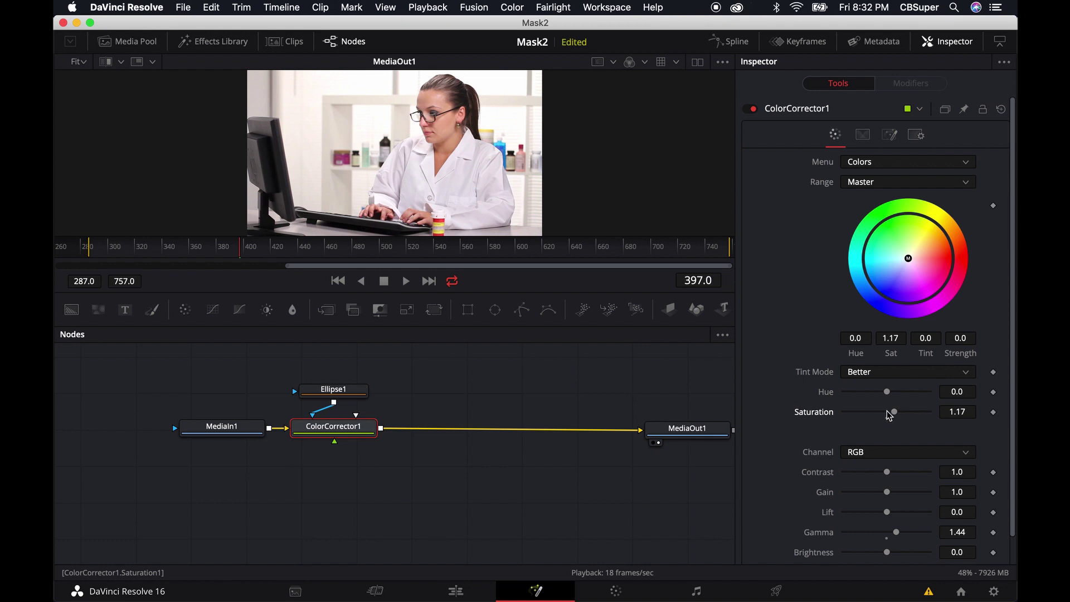
pyautogui.scroll(-1, 778, 418)
pyautogui.scroll(-1, 779, 417)
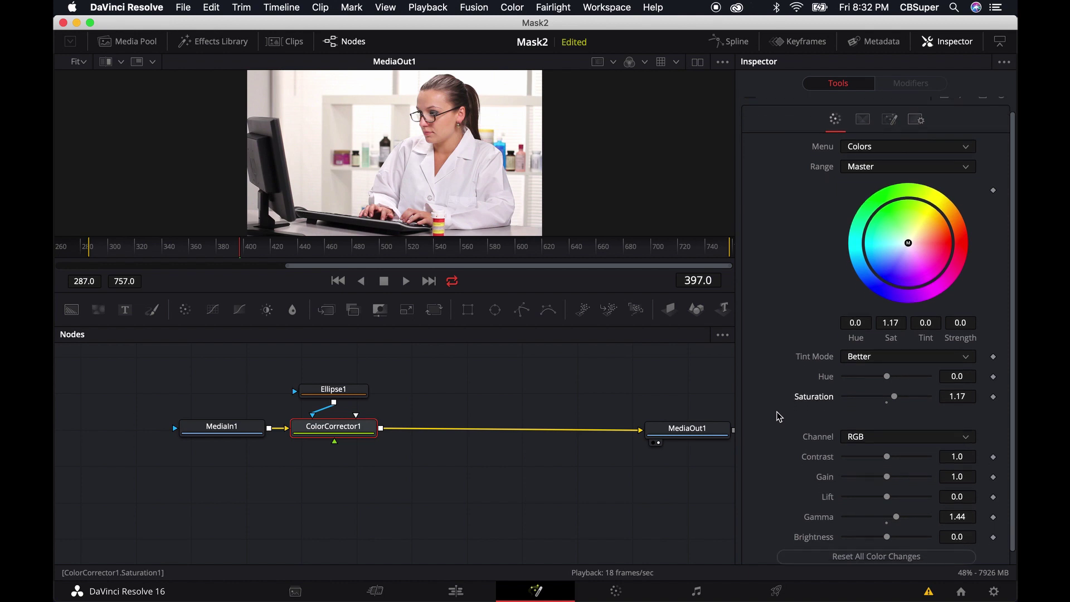
pyautogui.scroll(1, 779, 417)
pyautogui.click(339, 392)
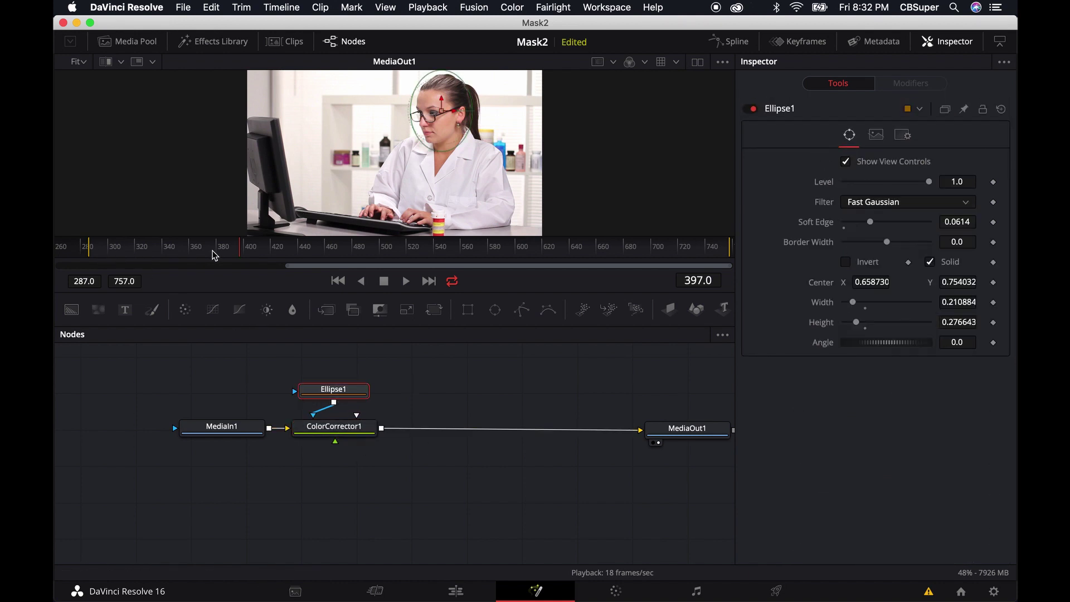
# Step: Keyframe the ellipse centre on her face at frames 380, 400 and 436, then play it back
pyautogui.moveTo(234, 255)
pyautogui.mouseDown()
pyautogui.moveTo(88, 251)
pyautogui.moveTo(217, 247)
pyautogui.mouseUp()
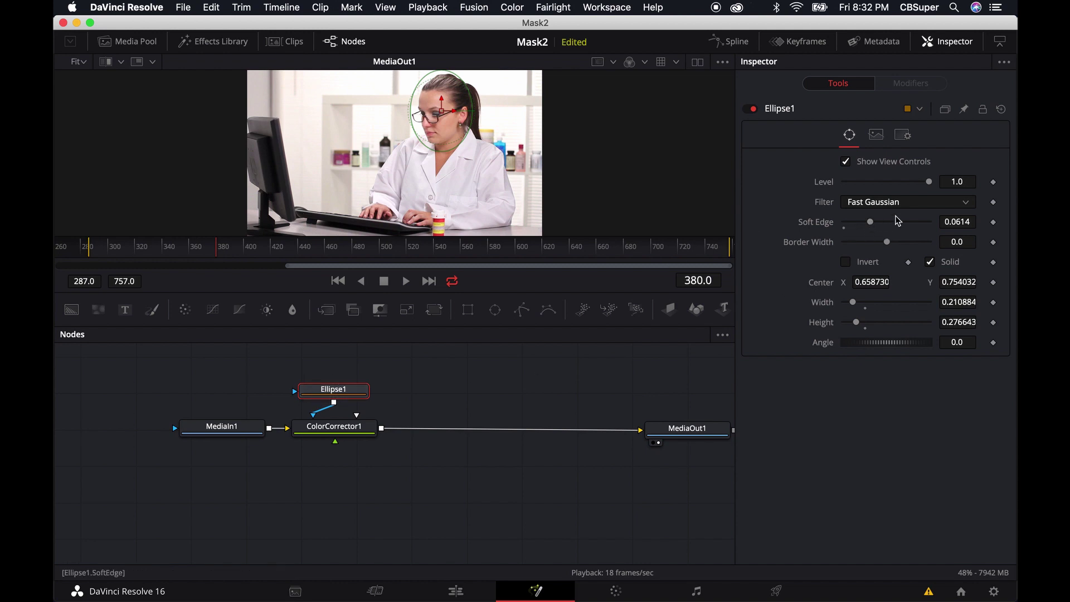
pyautogui.click(993, 283)
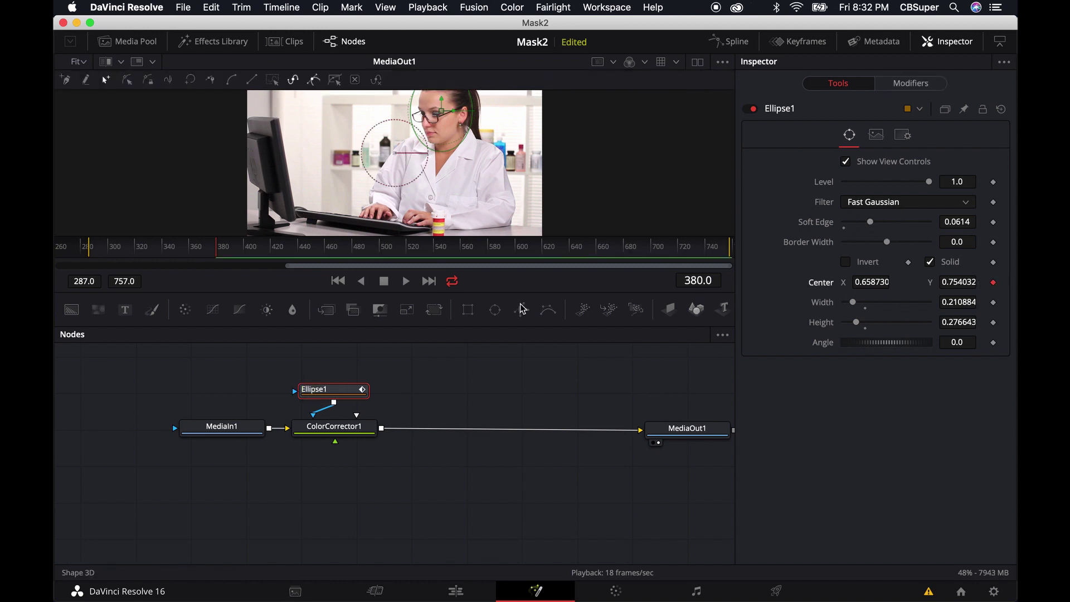
pyautogui.moveTo(226, 248); pyautogui.dragTo(244, 251)
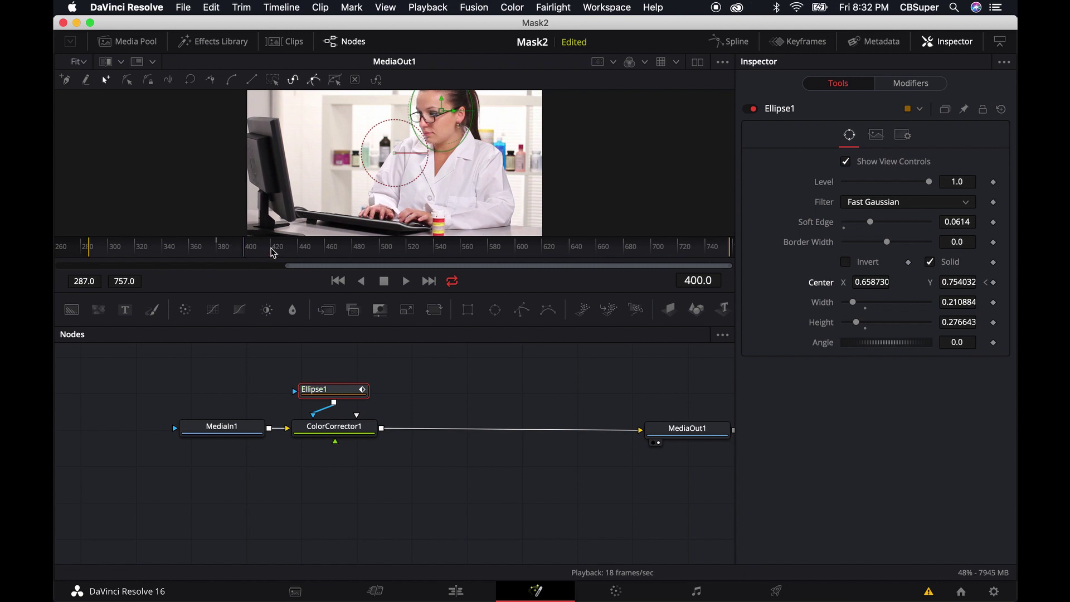
pyautogui.moveTo(443, 112); pyautogui.dragTo(447, 111)
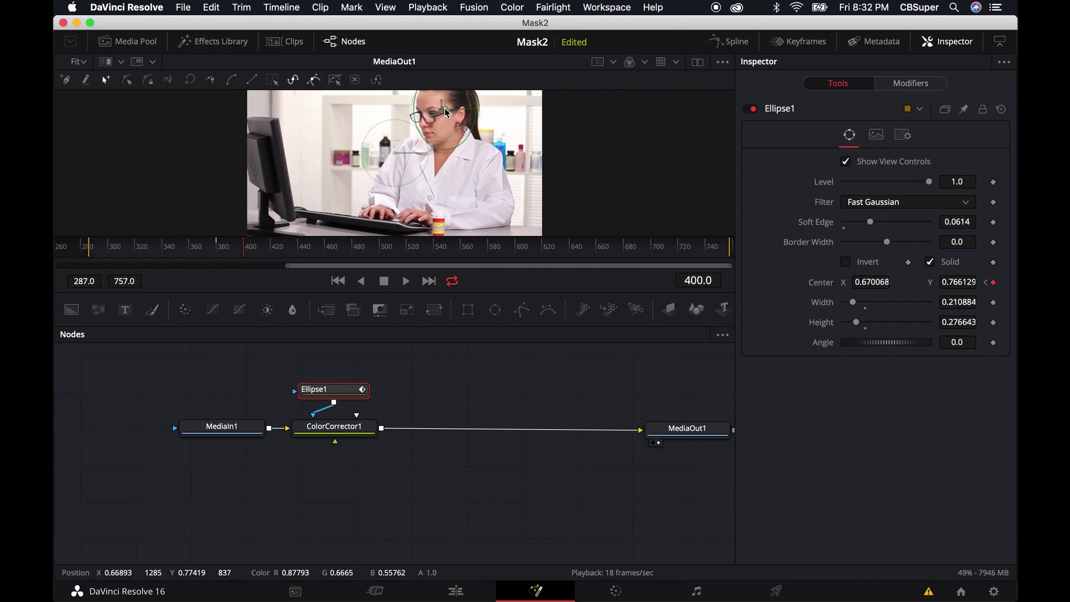
pyautogui.moveTo(325, 252); pyautogui.dragTo(294, 252)
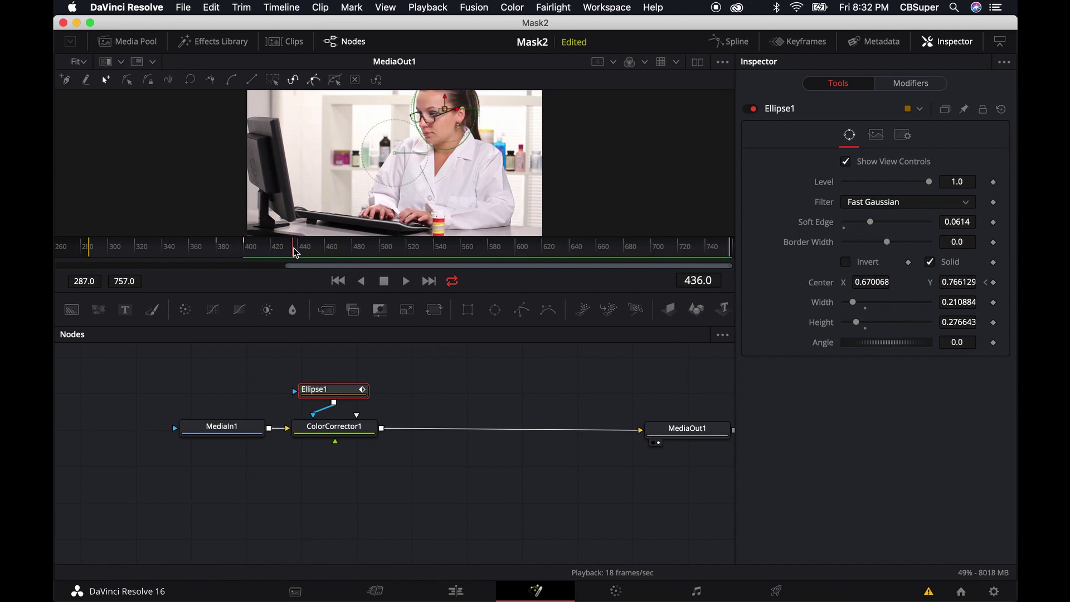
pyautogui.moveTo(447, 112); pyautogui.dragTo(444, 113)
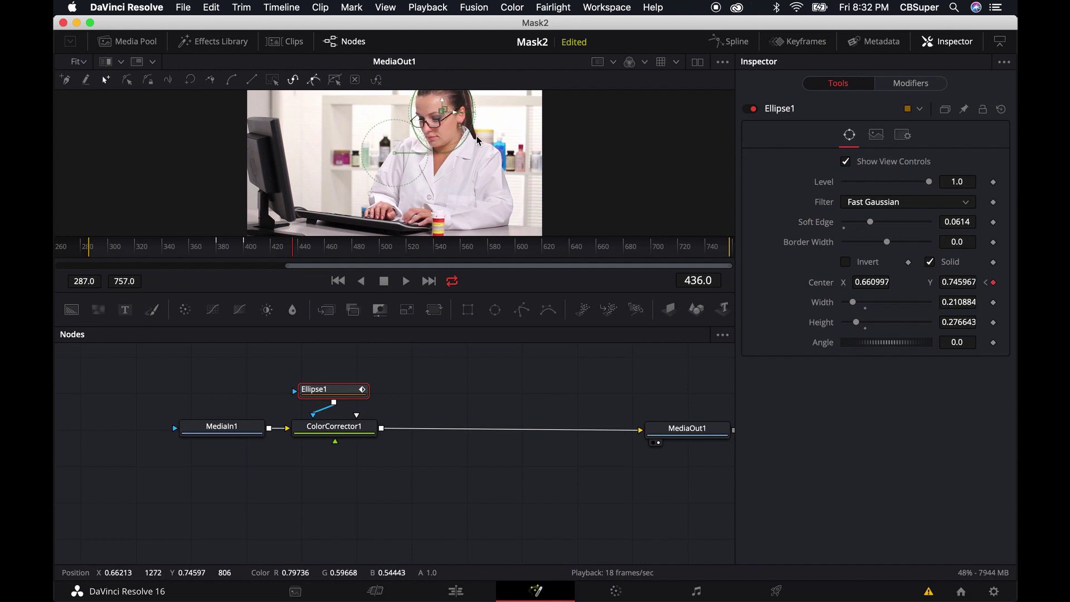
pyautogui.click(215, 255)
pyautogui.press('space')
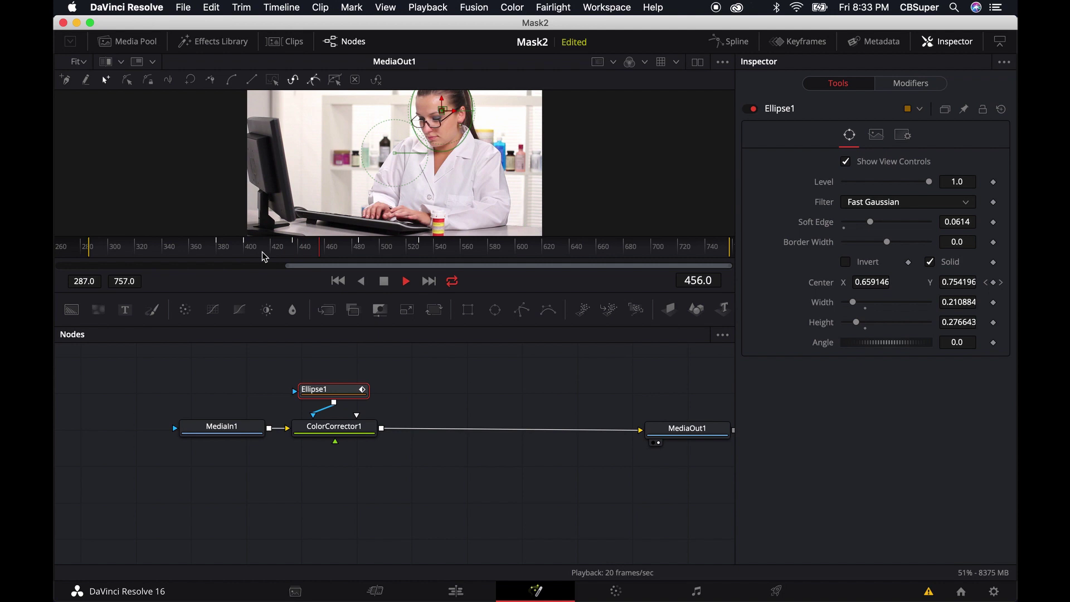
pyautogui.press('space')
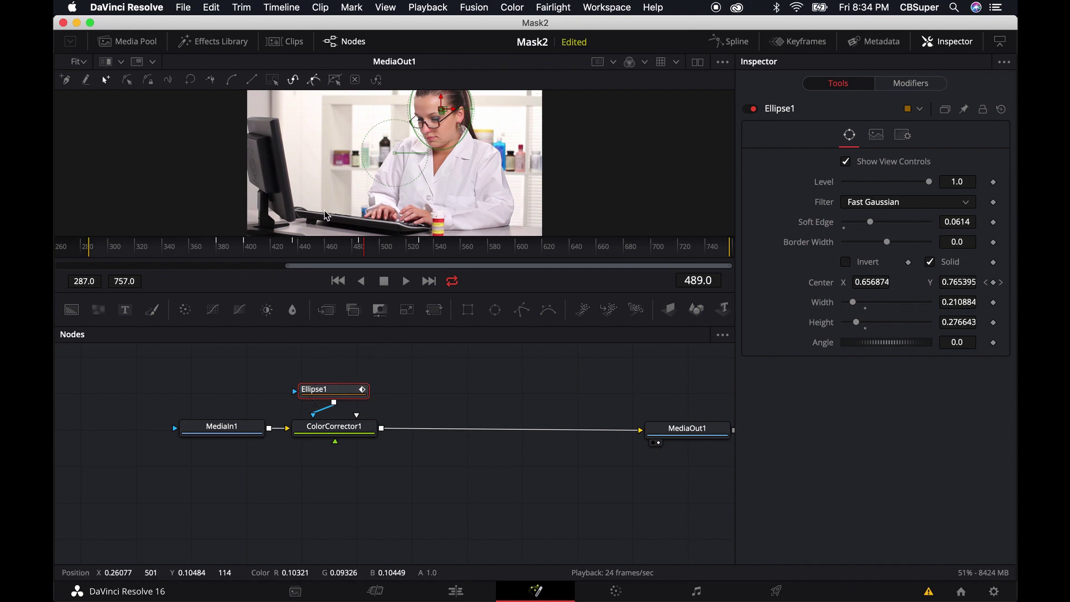
# Step: View Ellipse1 alone, lower its Soft Edge to 0.0535, then view ColorCorrector1 again
pyautogui.press('a')
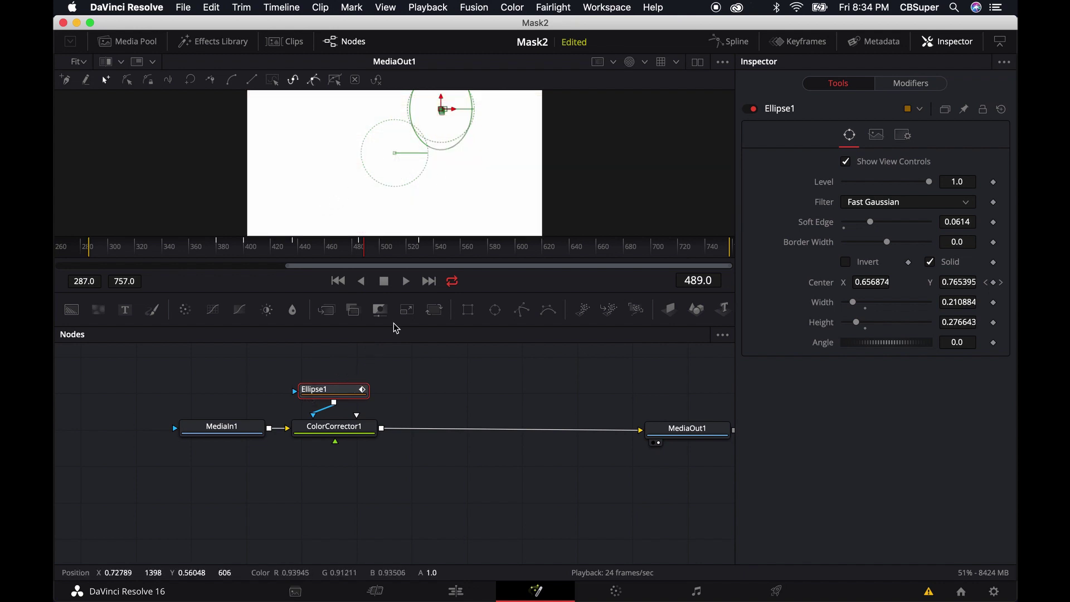
pyautogui.press('1')
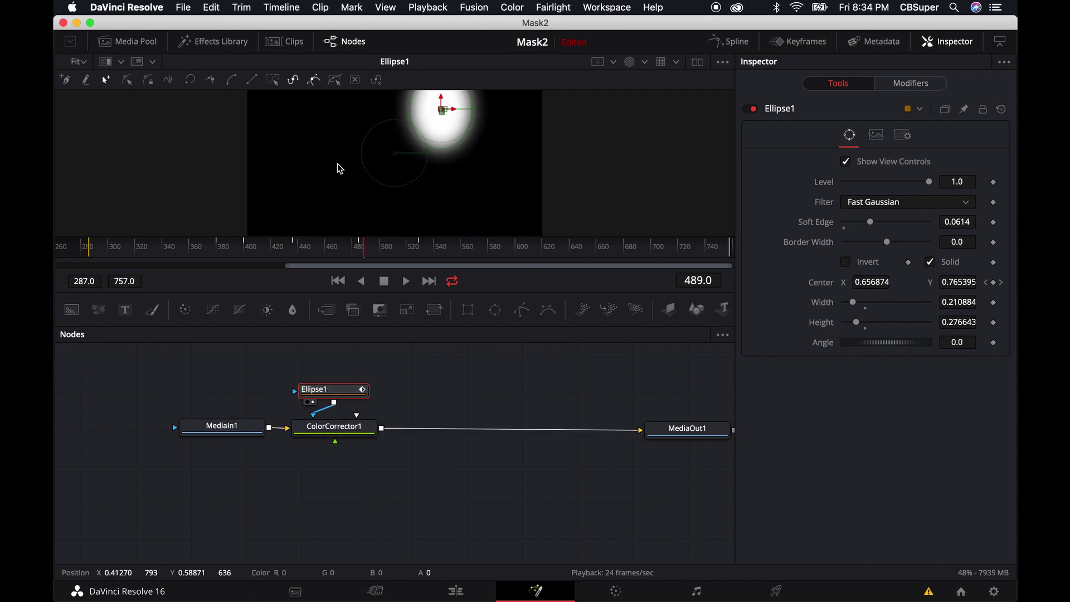
pyautogui.moveTo(498, 163); pyautogui.dragTo(478, 188)
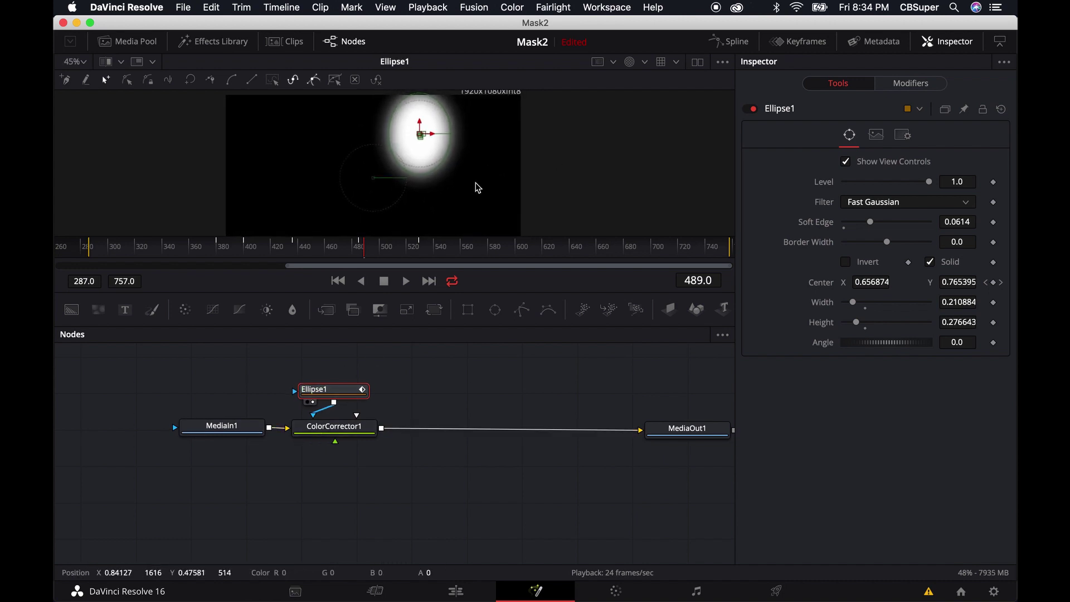
pyautogui.scroll(-1, 473, 187)
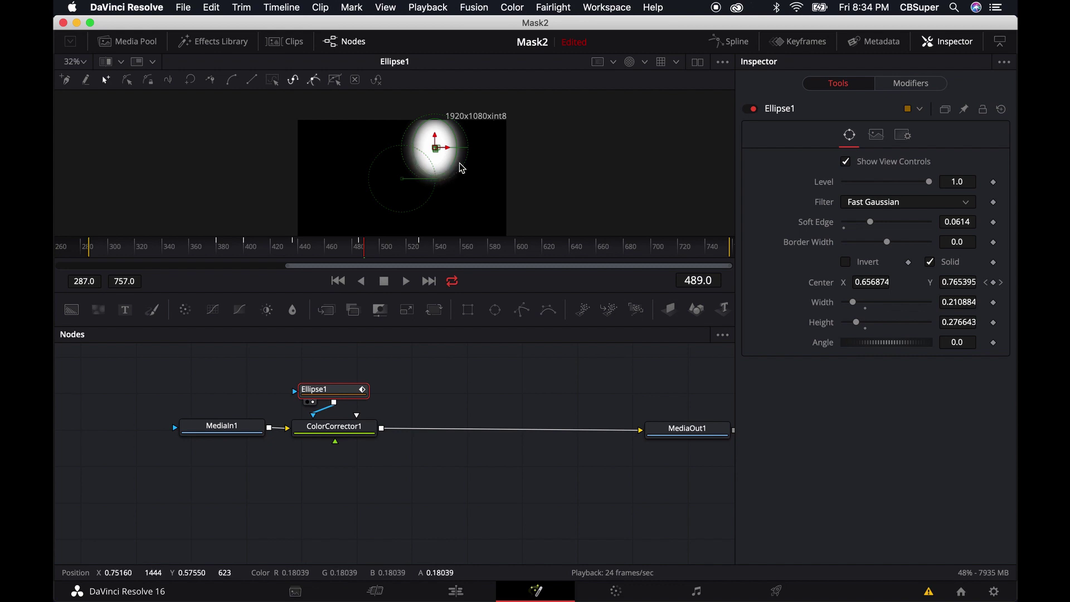
pyautogui.moveTo(873, 219)
pyautogui.mouseDown()
pyautogui.moveTo(910, 227)
pyautogui.moveTo(867, 223)
pyautogui.mouseUp()
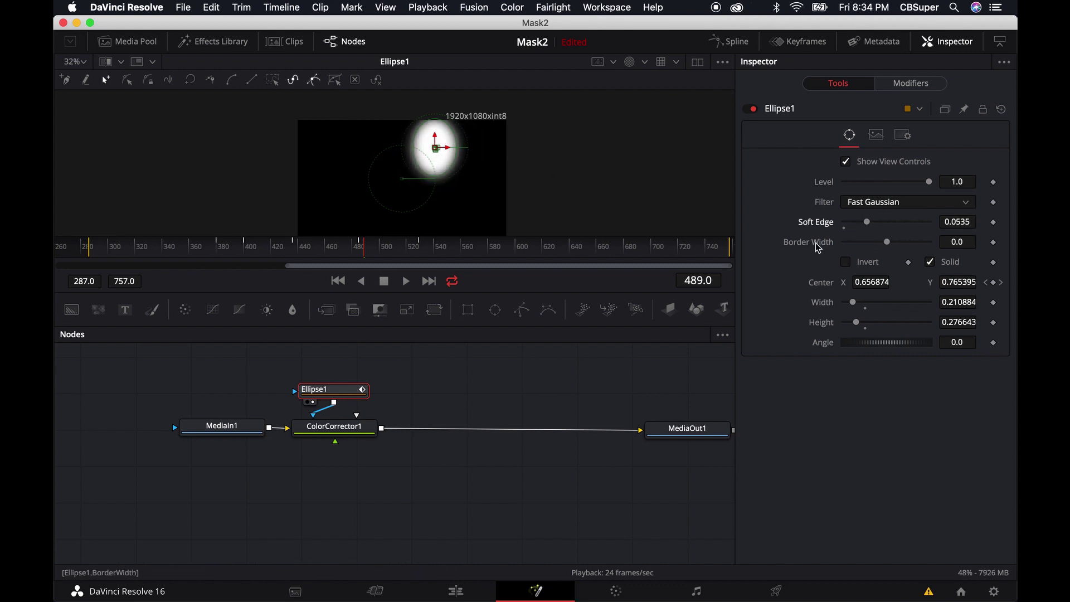
pyautogui.click(300, 441)
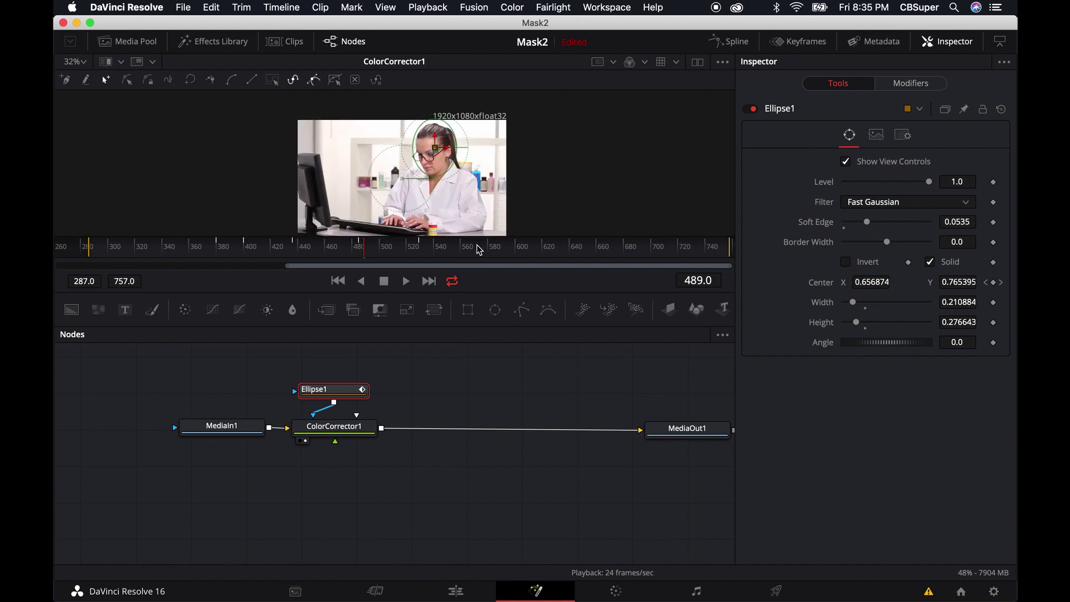
# Step: Drag the Girl clip and Doctor - 26732.mp4 from the Media Pool in as MediaIn2 and MediaIn3
pyautogui.click(325, 429)
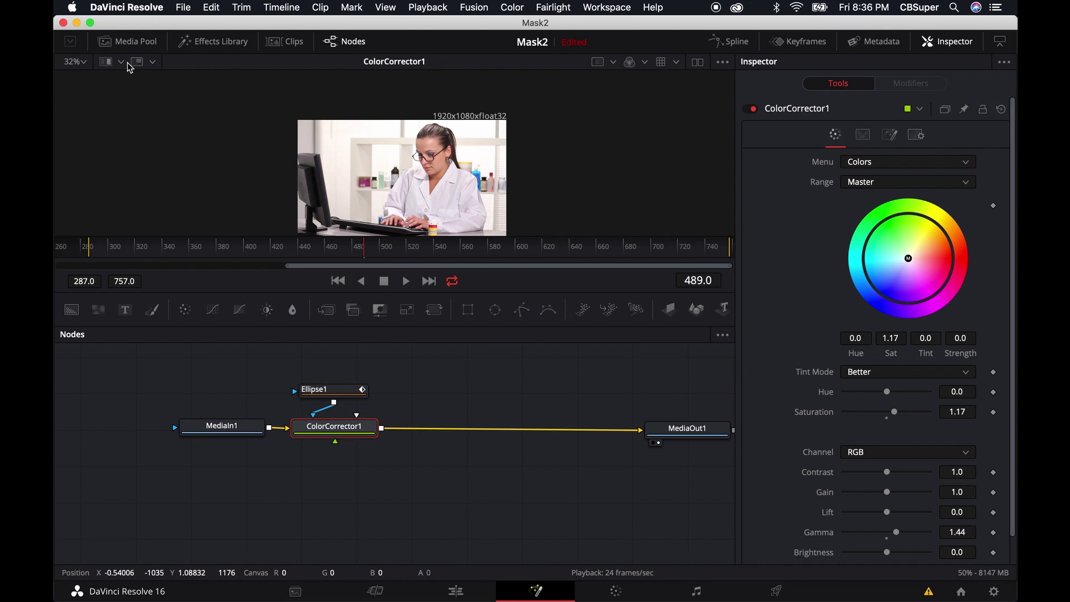
pyautogui.click(132, 41)
pyautogui.moveTo(203, 169); pyautogui.dragTo(187, 384)
pyautogui.moveTo(278, 164); pyautogui.dragTo(211, 503)
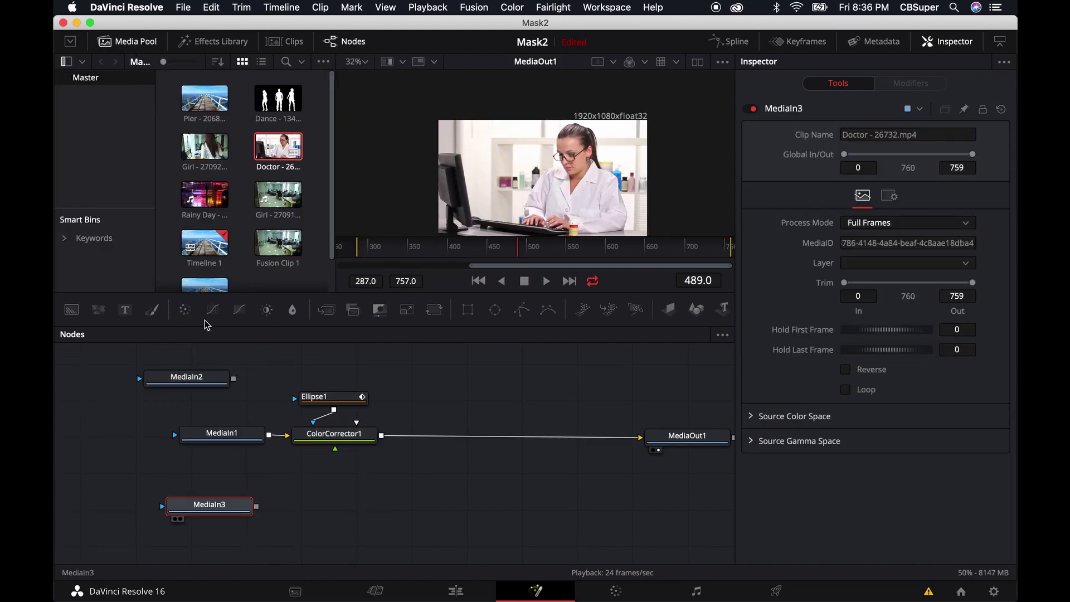